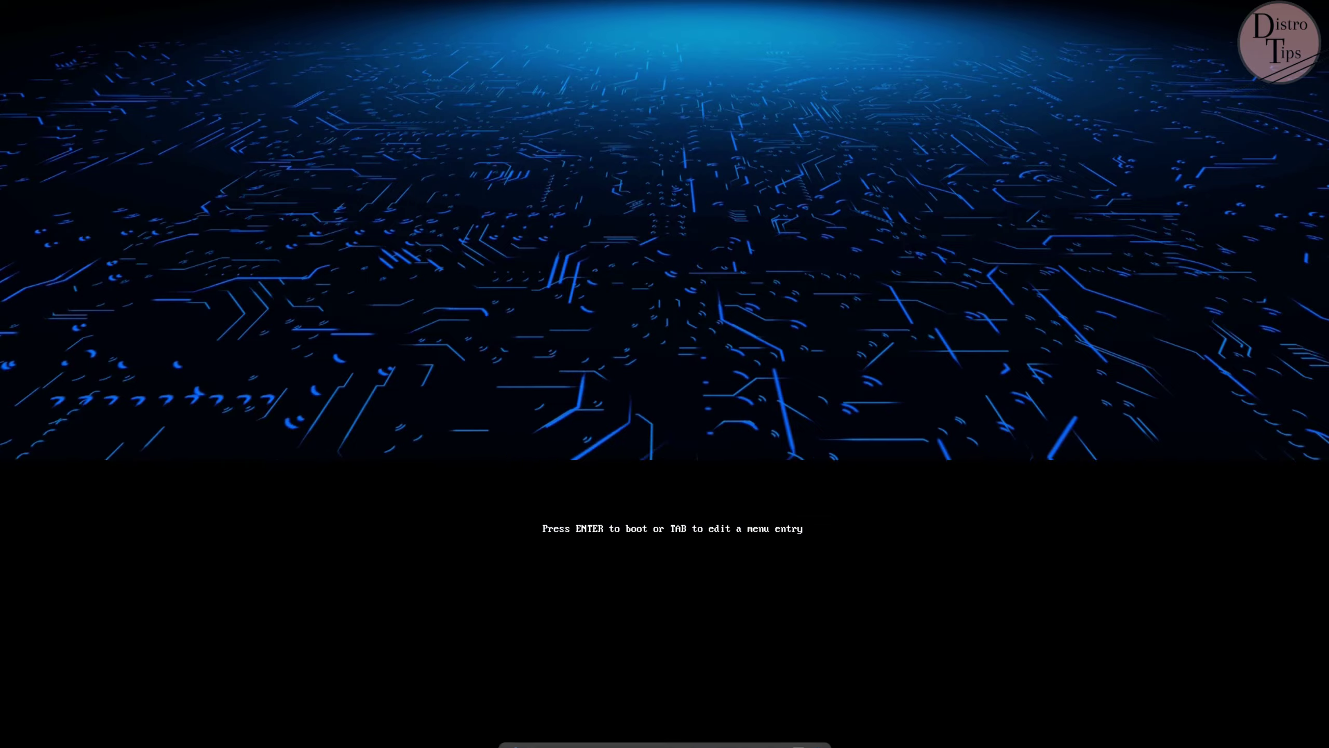
- Boot the Q4OS 5 Aquarius Plasma Live entry from the boot menu
key("Down")
key("Down")
key("Up")
key("Up")
key("Up")
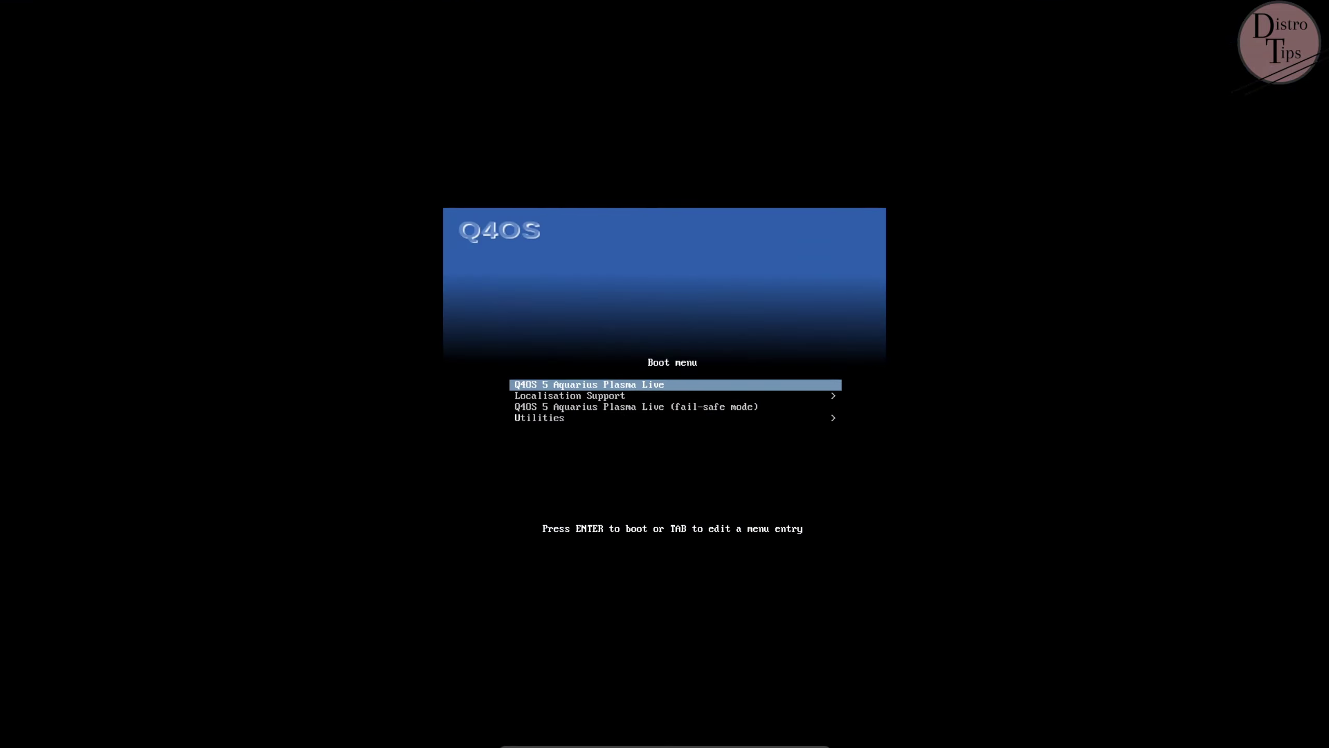
key("Return")
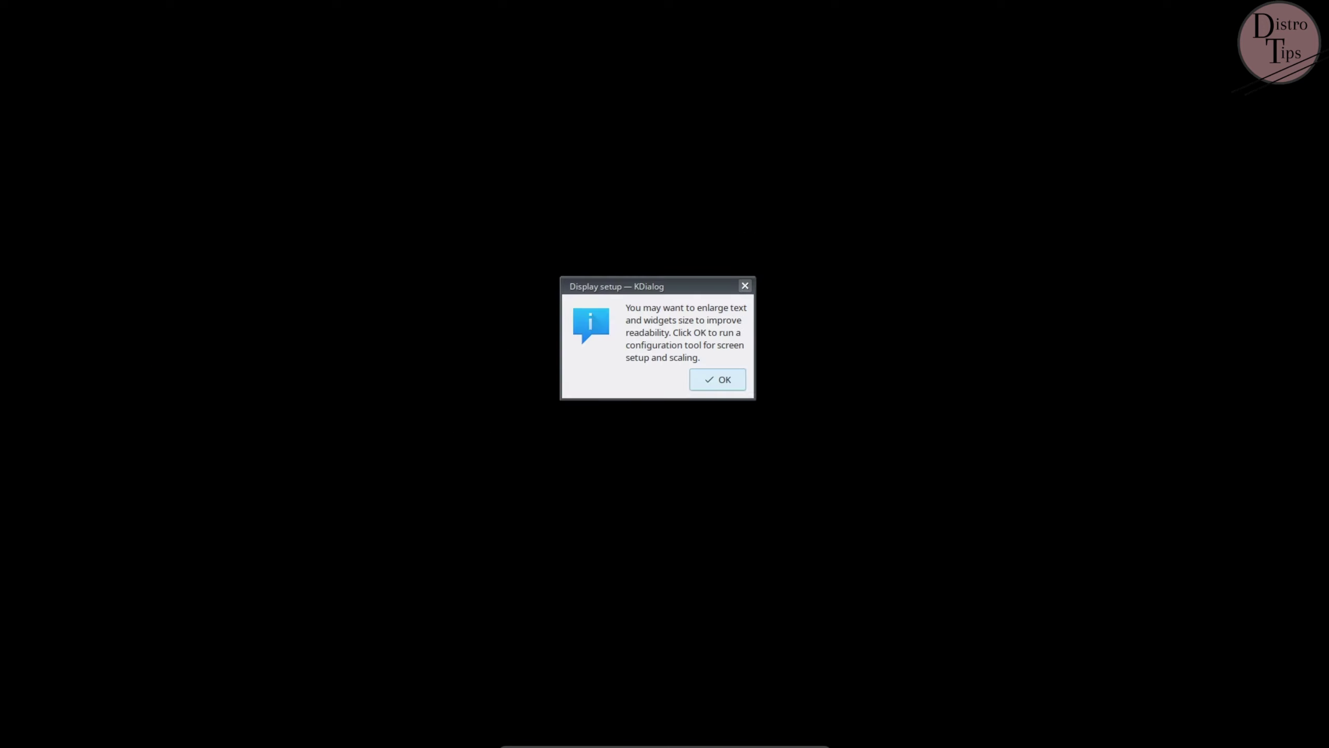
- Run the display setup tool and apply a screen resolution of 1920x1080 (16:9)
left_click(728, 387)
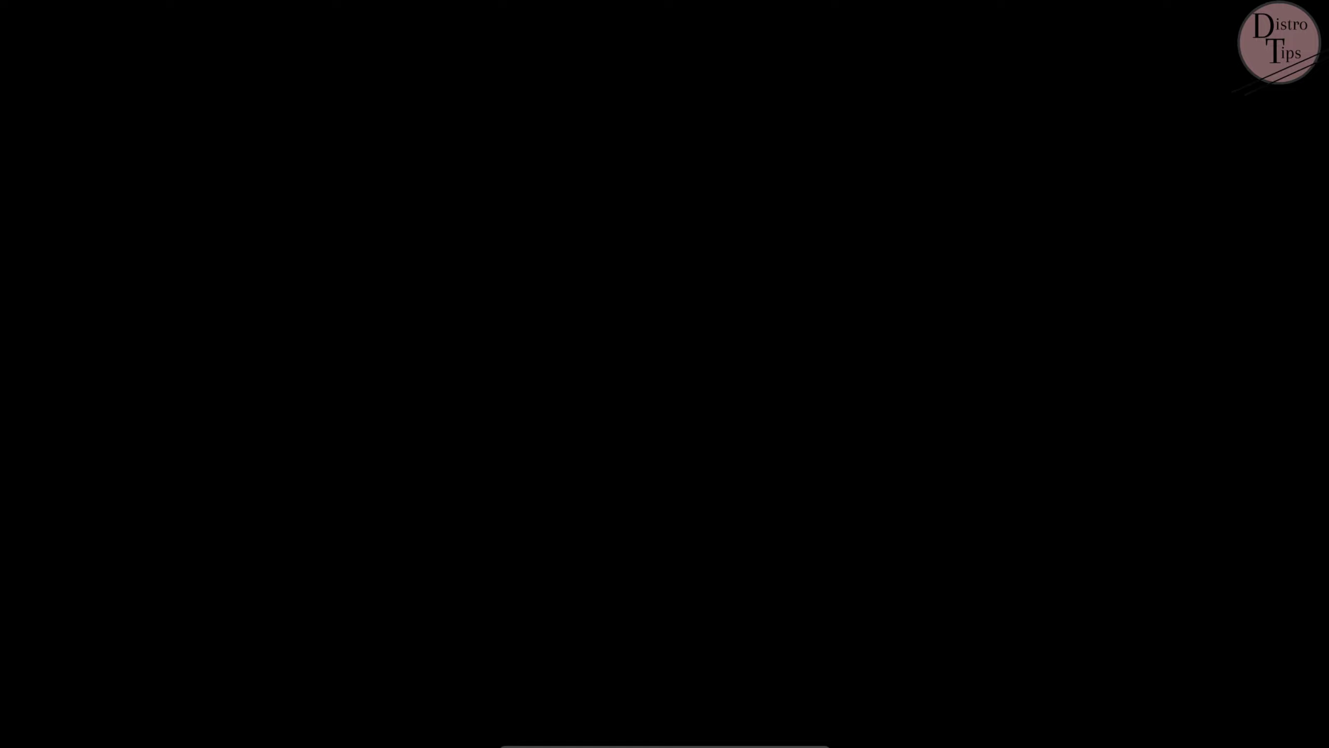
left_click(669, 400)
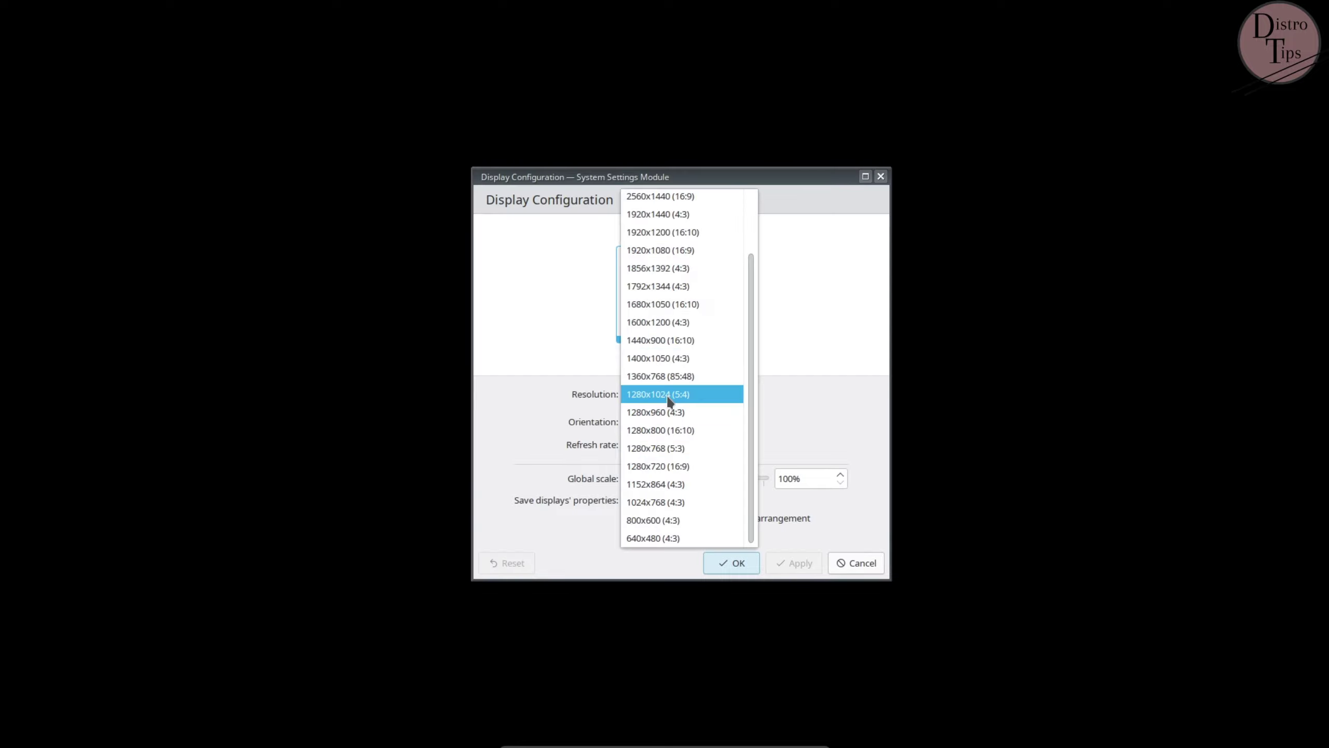
left_click(668, 259)
left_click(791, 570)
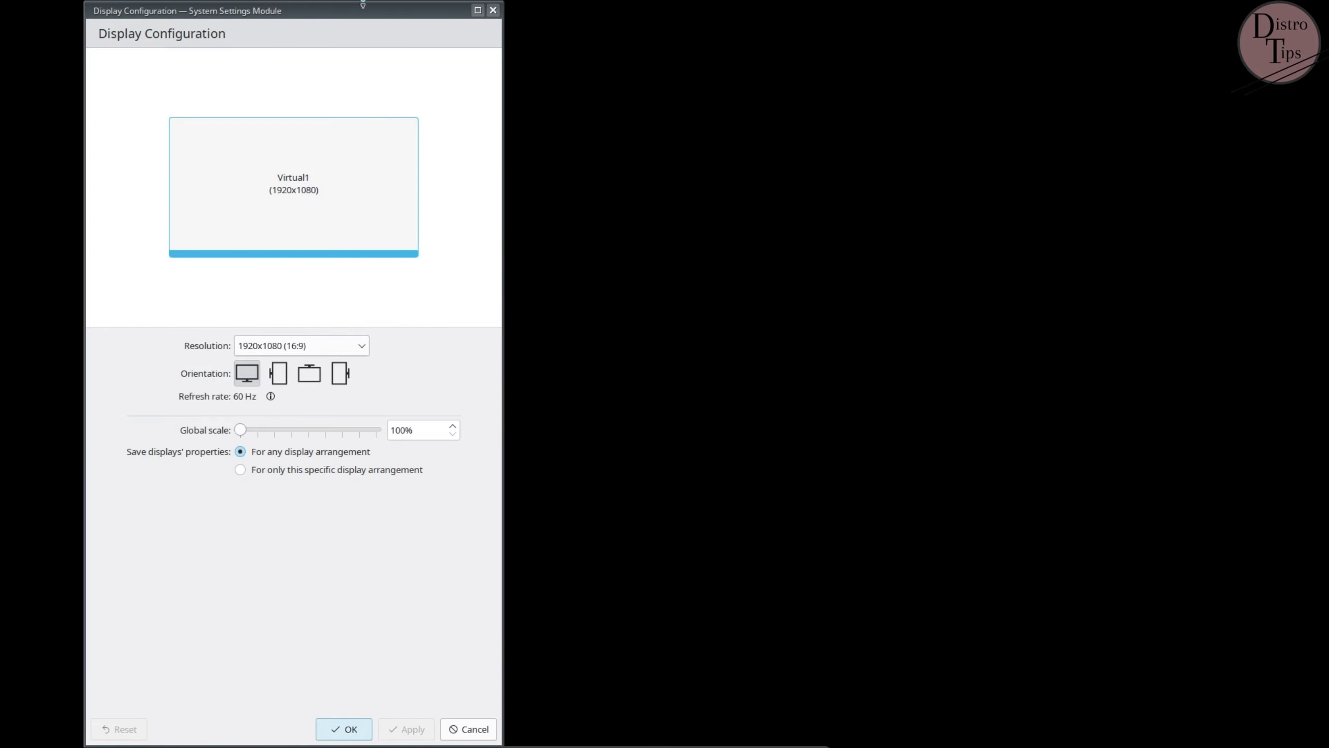
left_click_drag(294, 409, 694, 174)
left_click(734, 487)
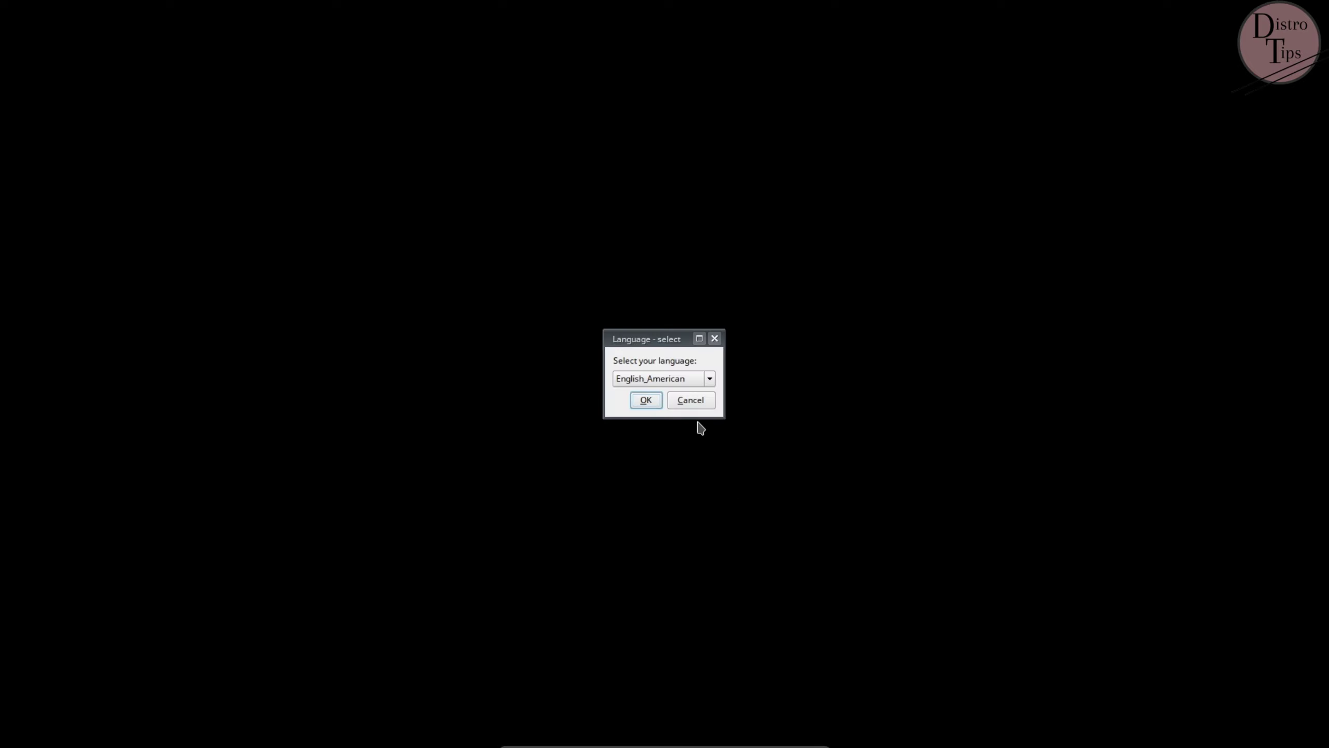
- Accept English_American as the language, move the Welcome screen lower on the desktop and check its further options
left_click(643, 400)
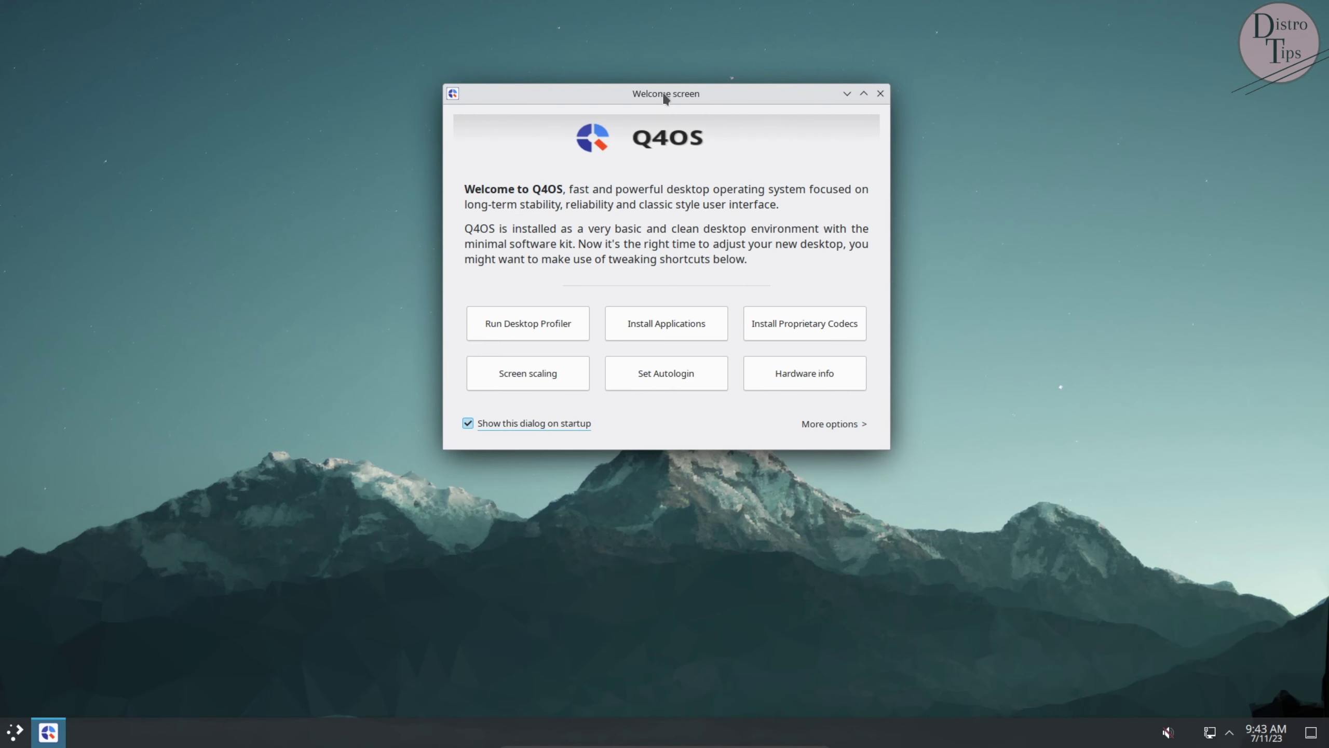
left_click_drag(659, 95, 669, 194)
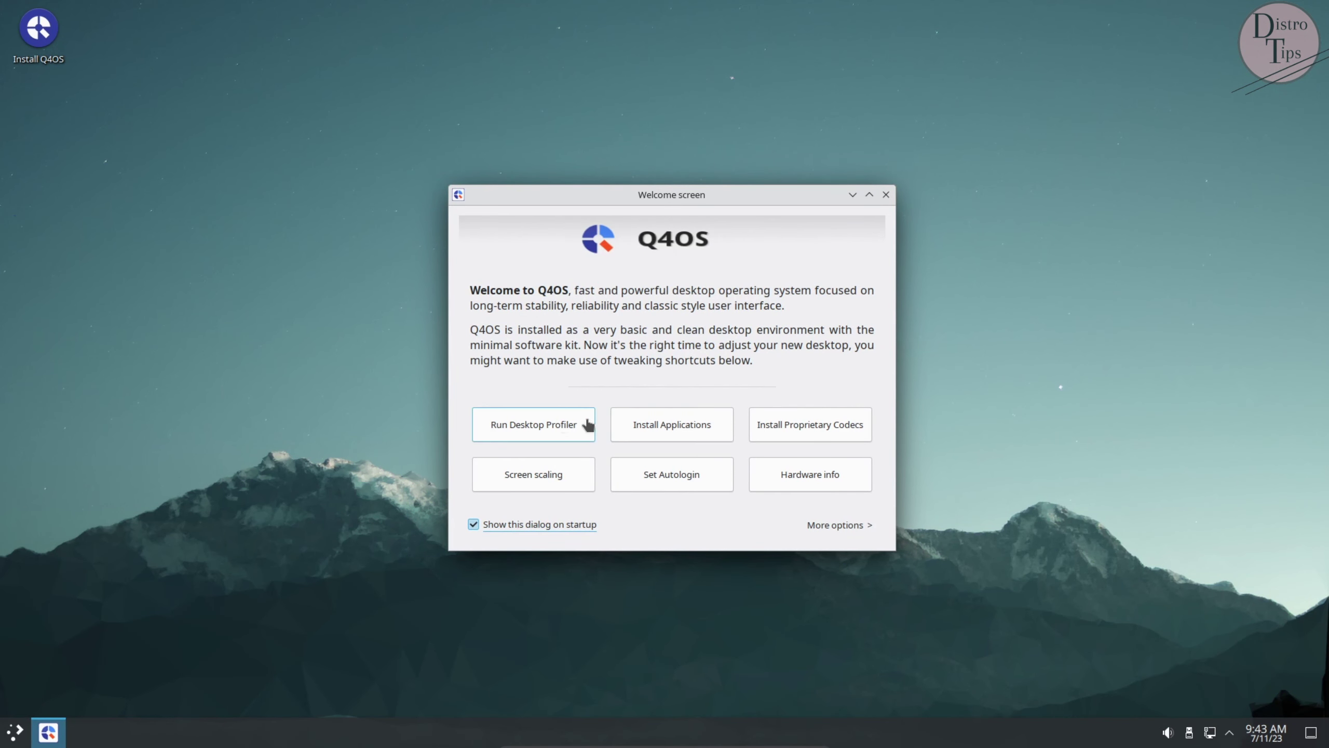
left_click(849, 525)
left_click(787, 322)
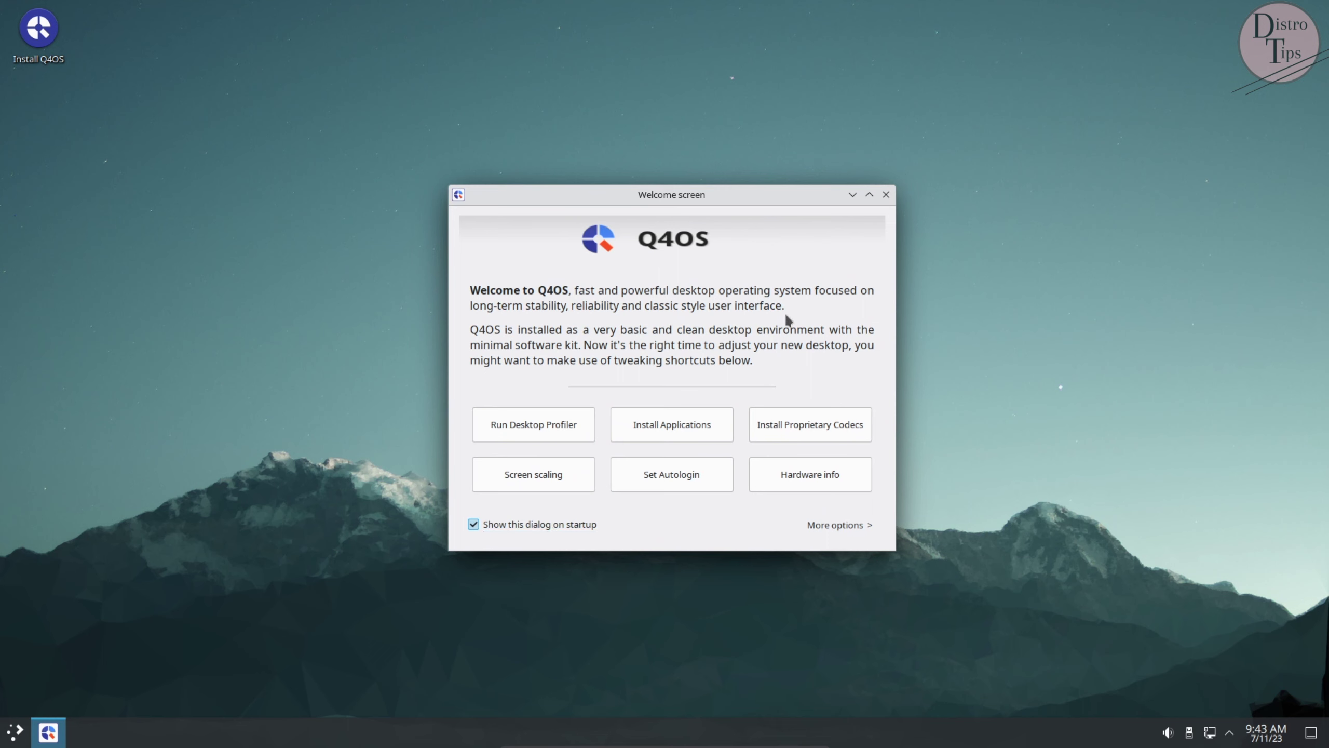
- Look through the system tray's calendar, hidden items, Disks & Devices and audio pop-ups, leaving them closed
left_click(1266, 732)
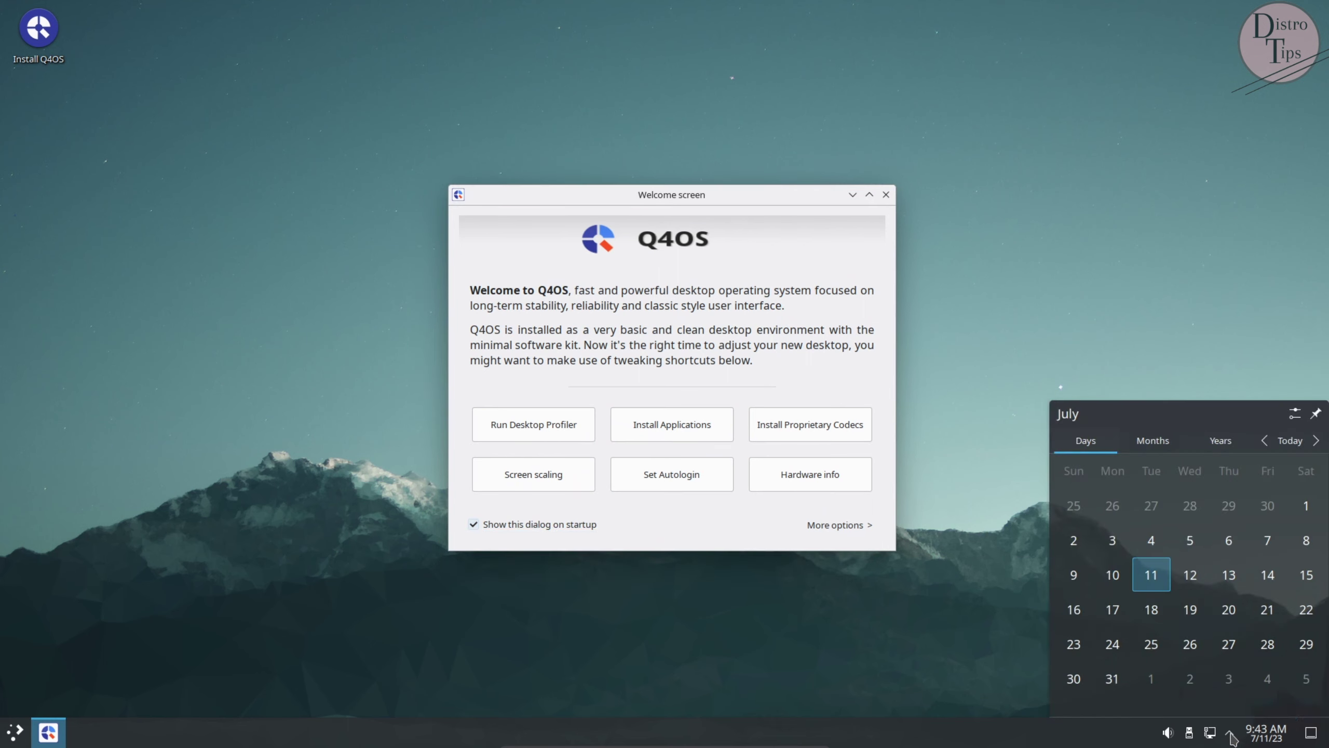
left_click(1231, 734)
left_click(1191, 737)
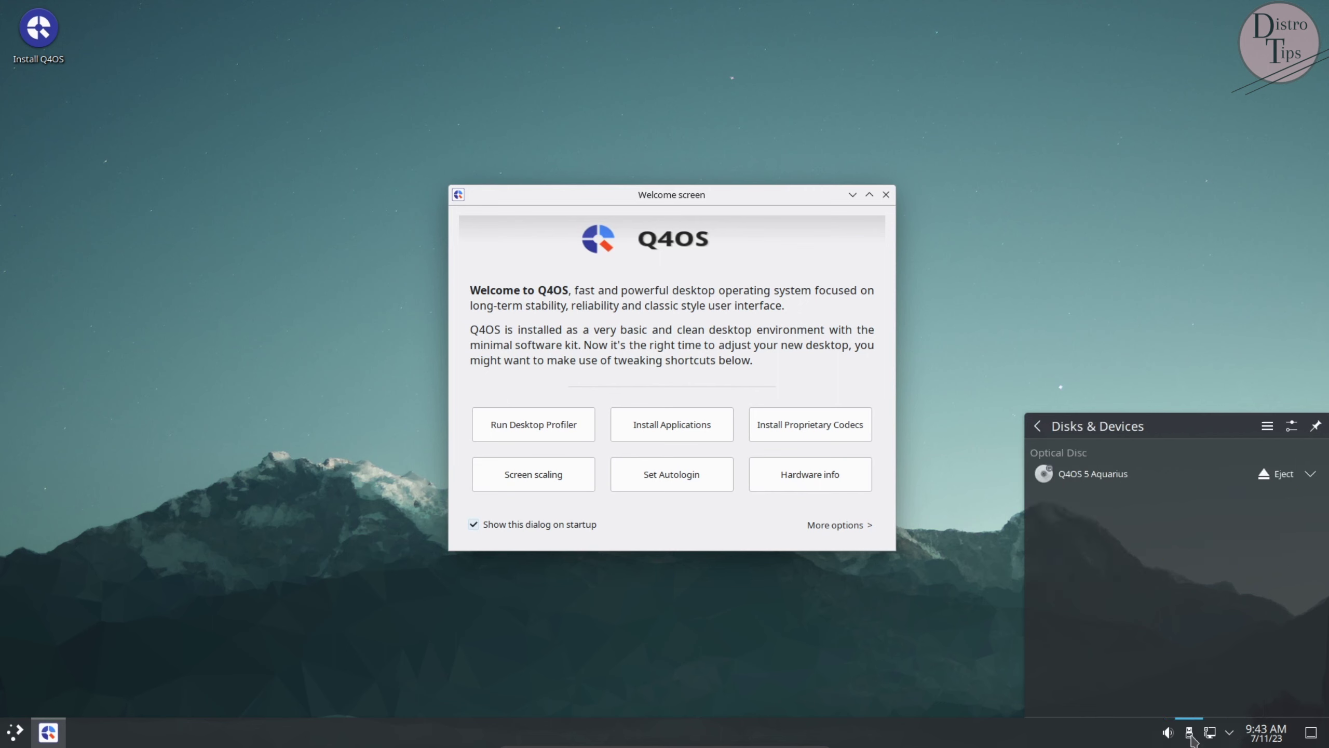
left_click(1169, 734)
left_click(1057, 296)
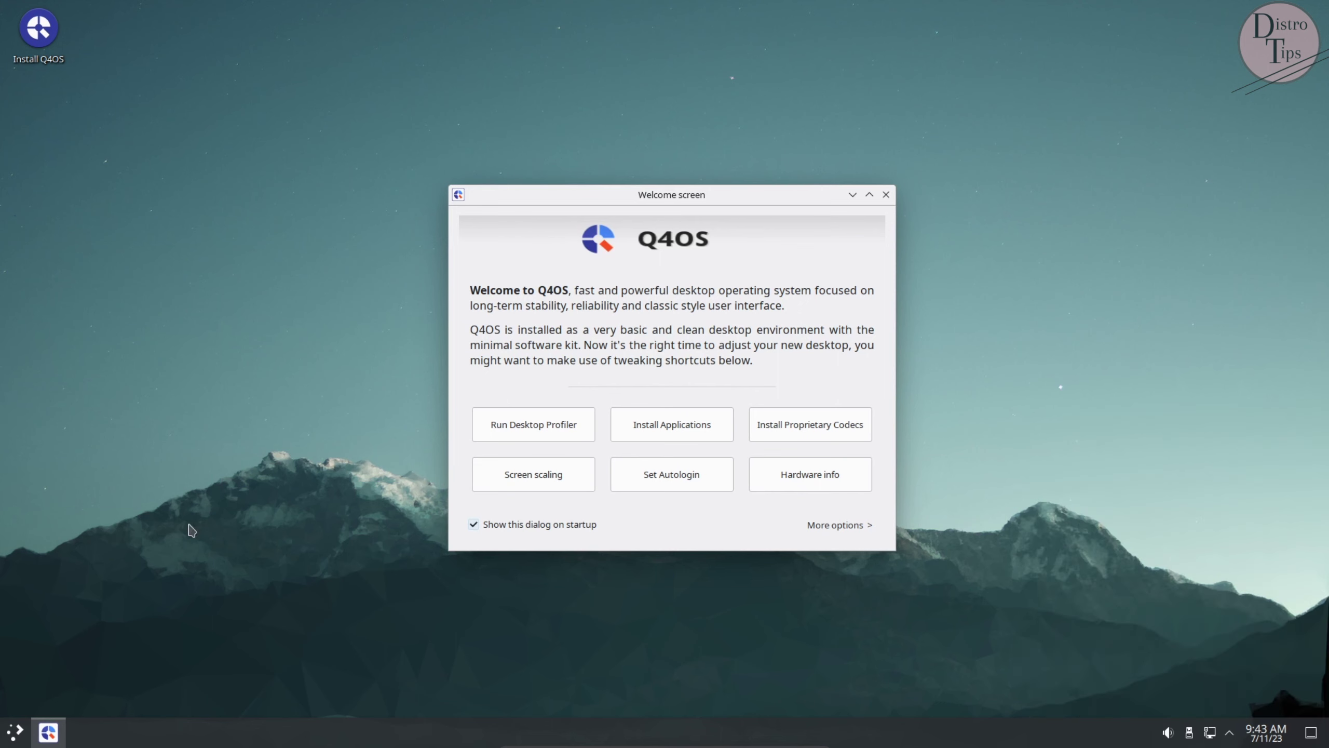
- Enlarge the application launcher and open System Settings from its favorites
left_click(12, 734)
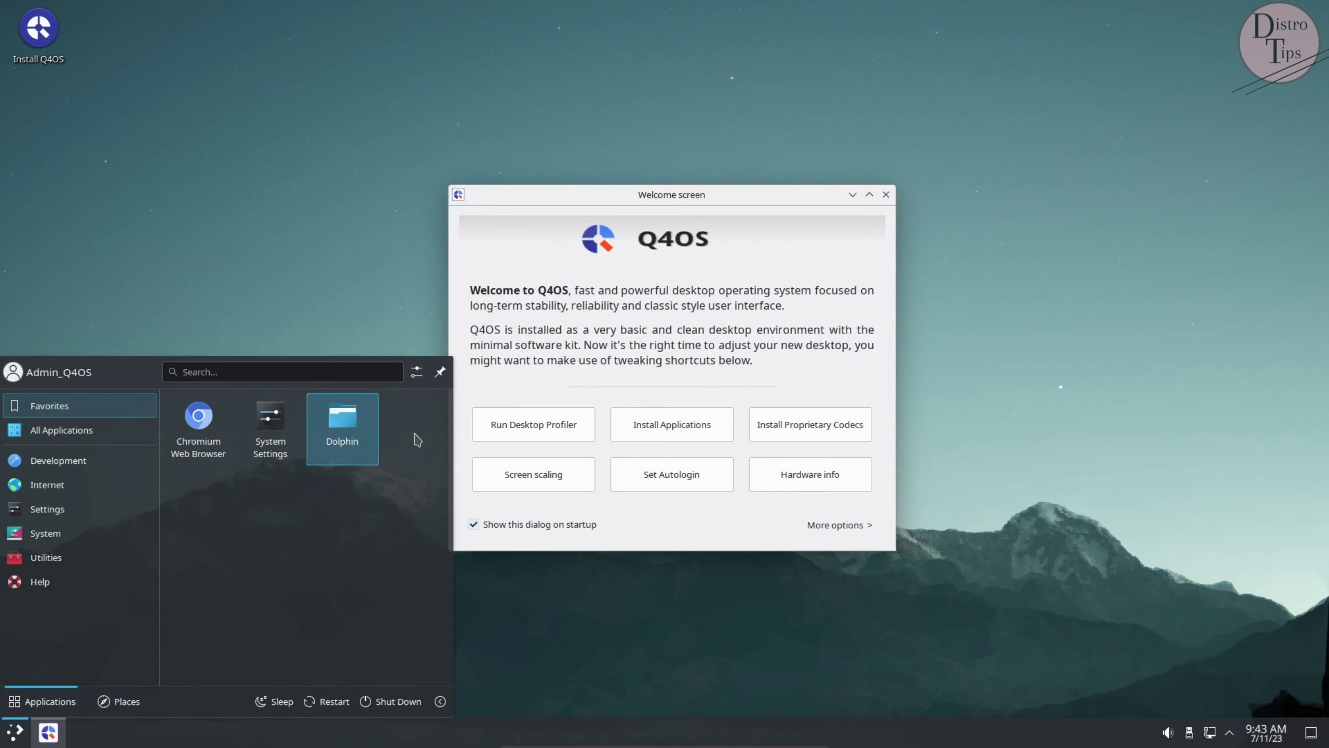
left_click_drag(453, 361, 545, 239)
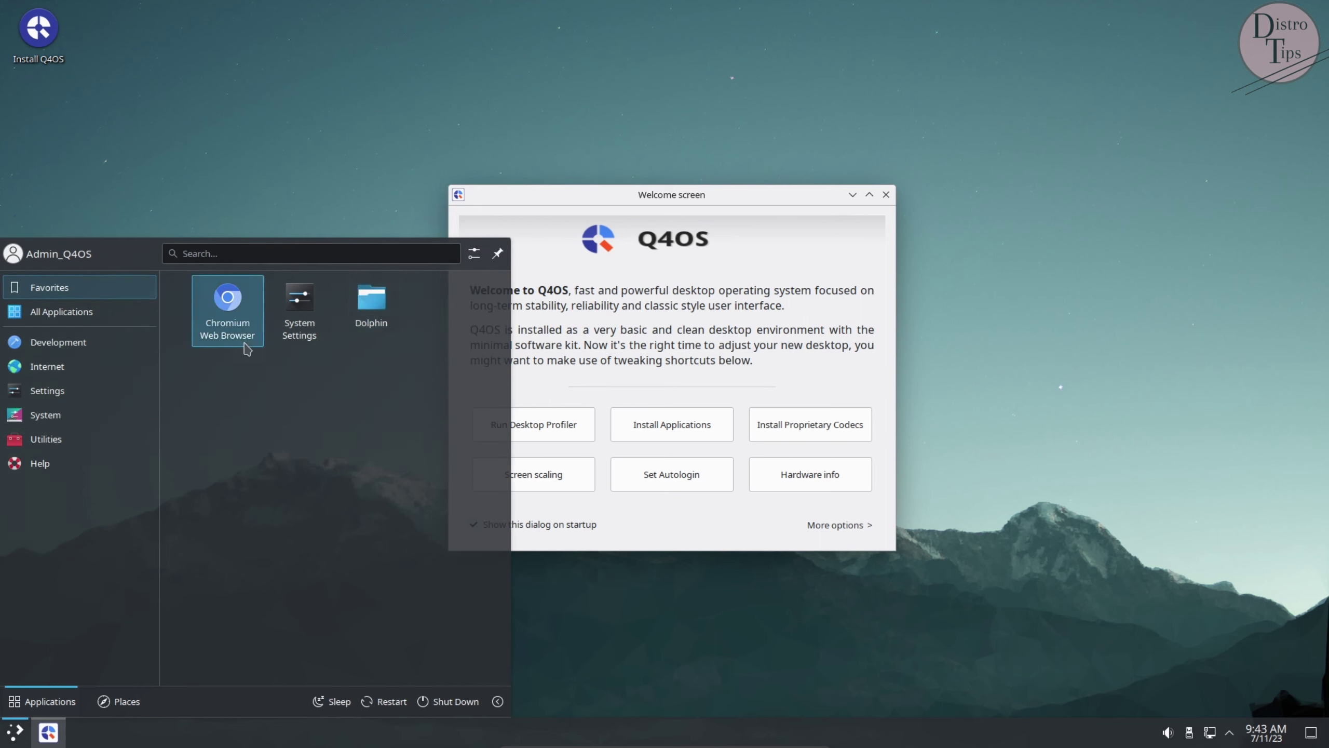
left_click(307, 339)
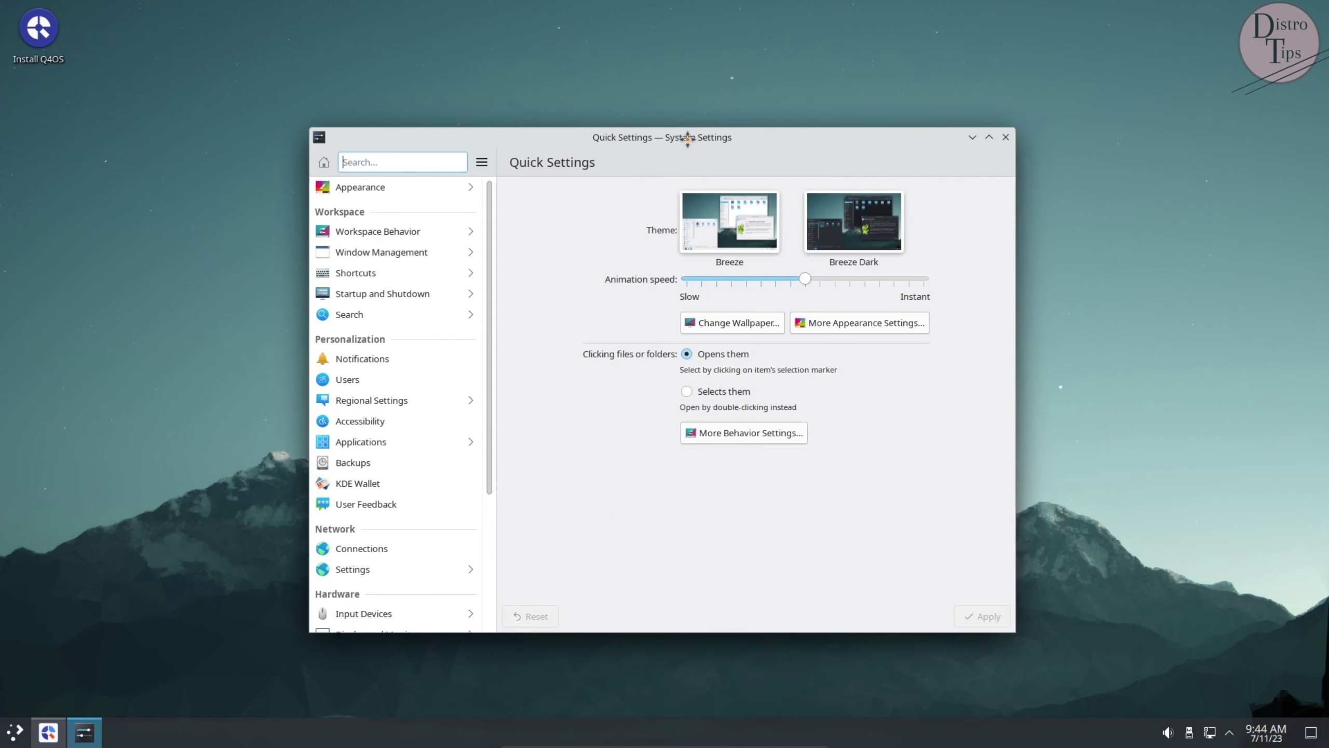
- Open About this System and highlight the KDE Plasma and kernel version entries
scroll(418, 499, "down", 5)
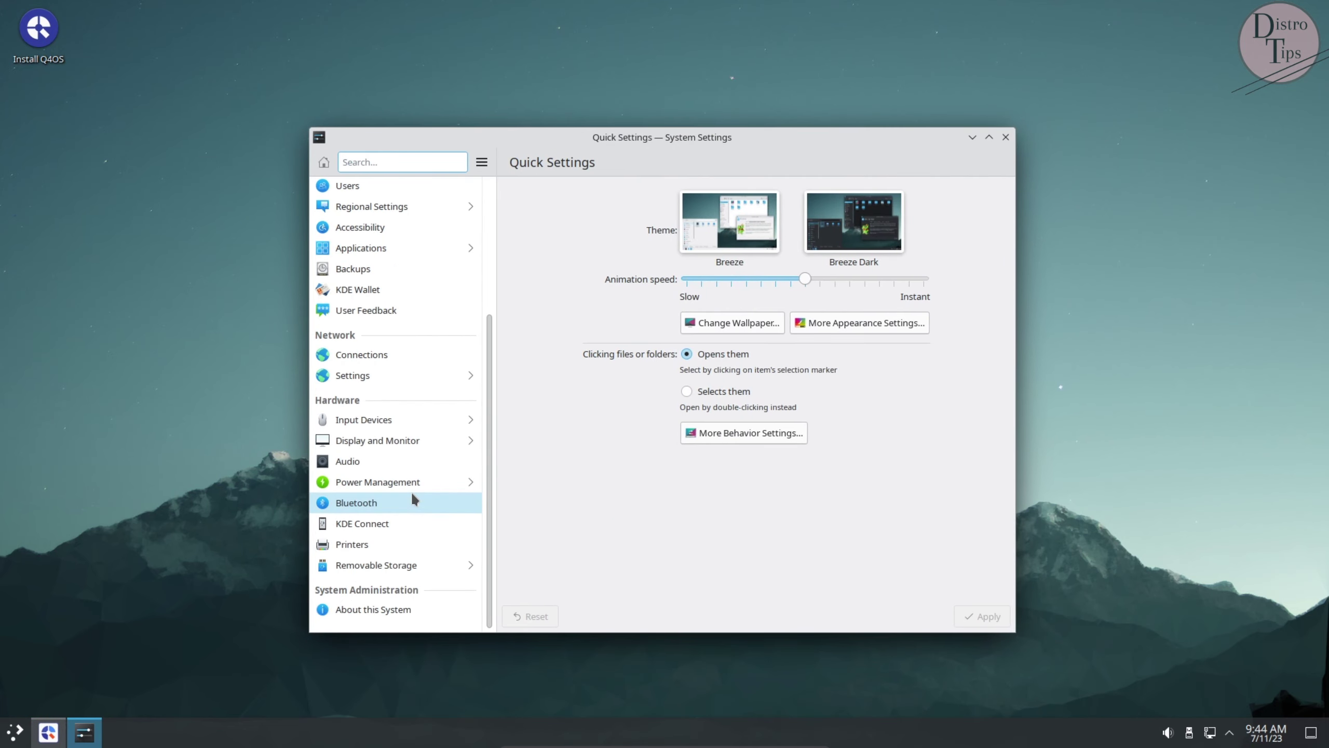
left_click(390, 613)
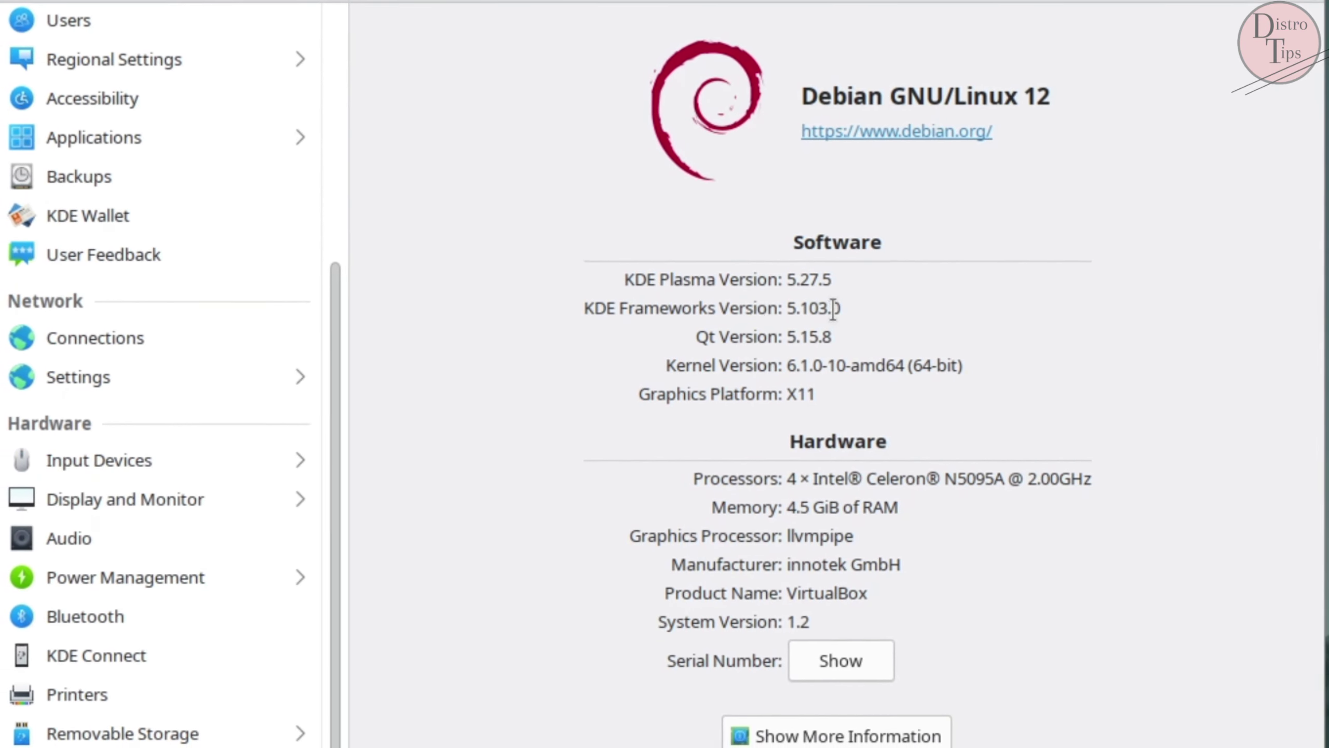
left_click_drag(835, 307, 871, 289)
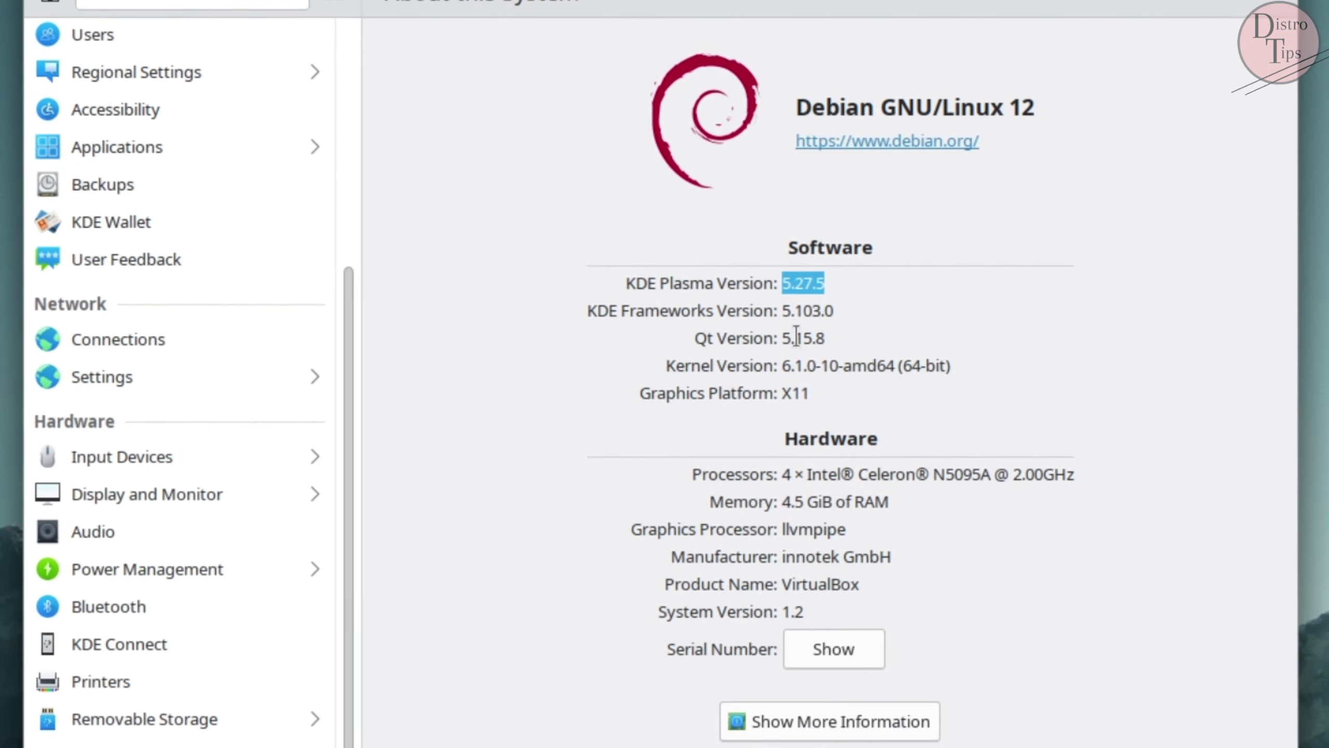
left_click_drag(785, 337, 979, 368)
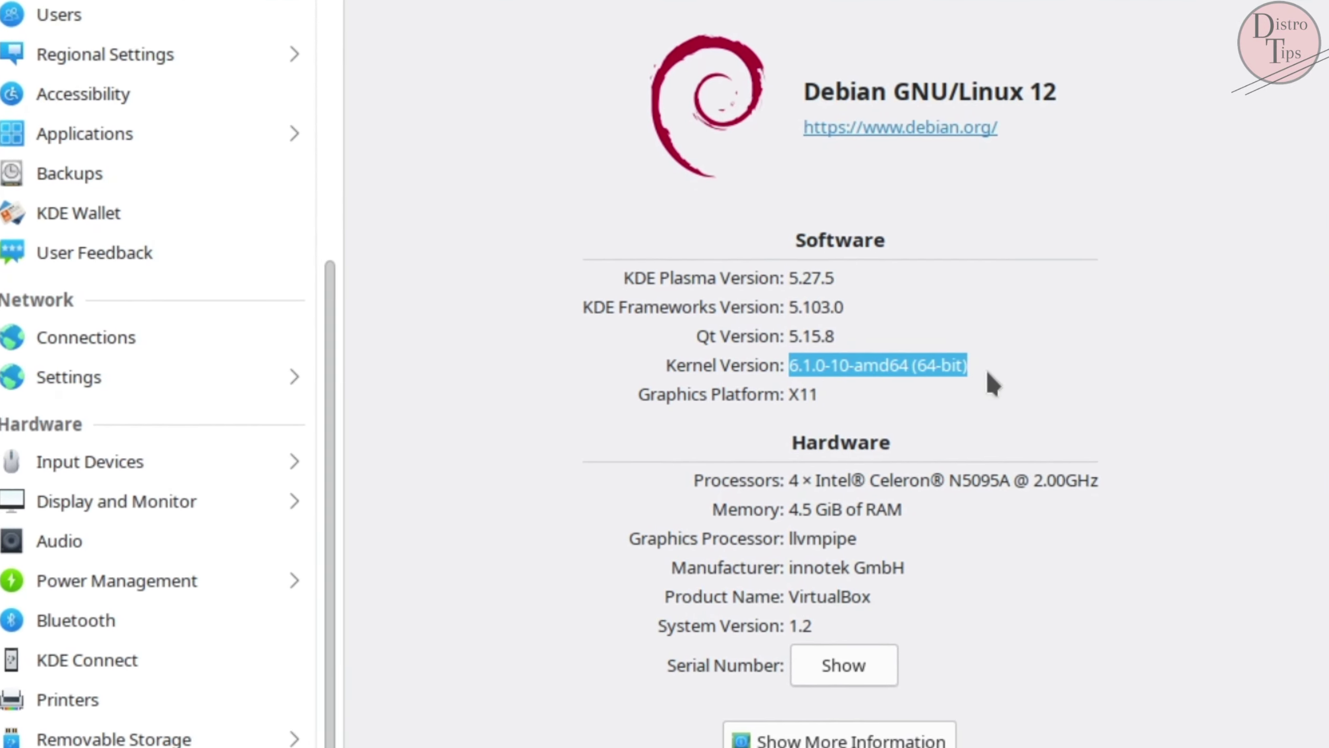
- Follow the debian.org link into Chromium, move the browser window toward the screen's center and look through the Debian home page
left_click(896, 128)
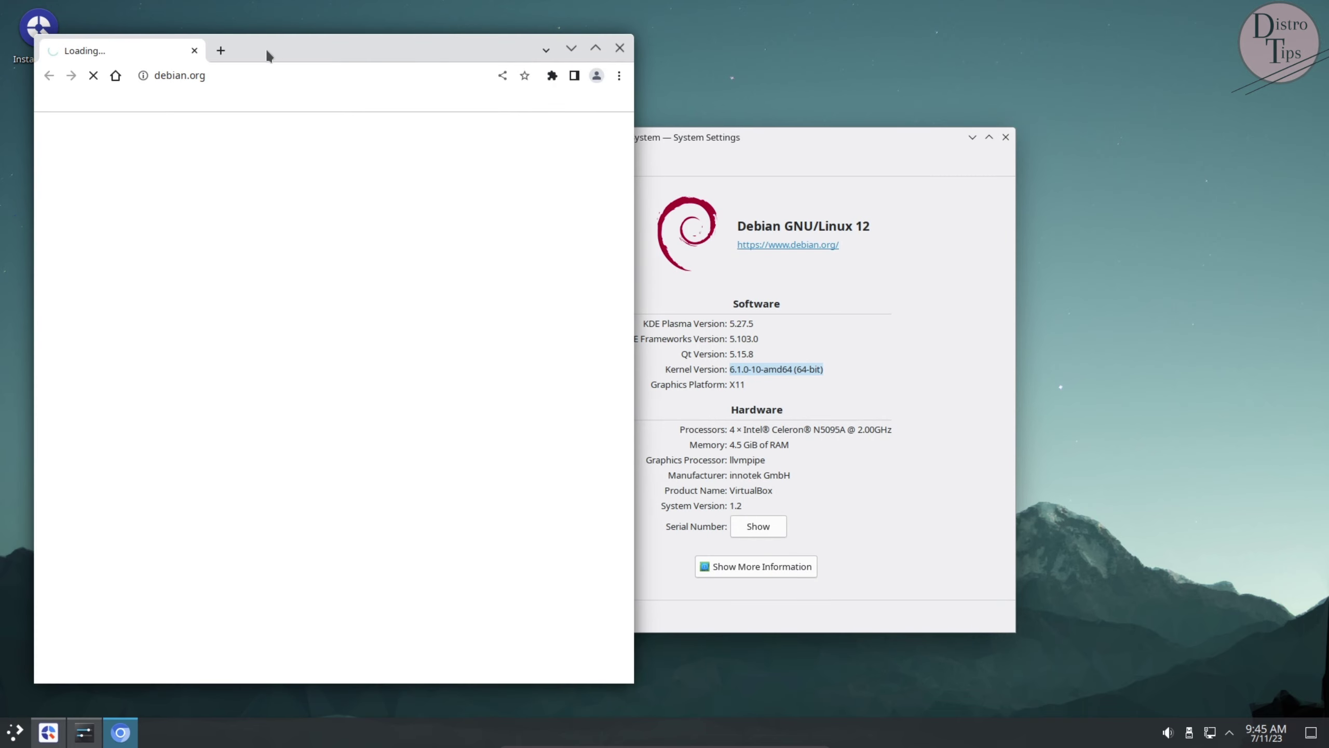
left_click_drag(267, 55, 606, 56)
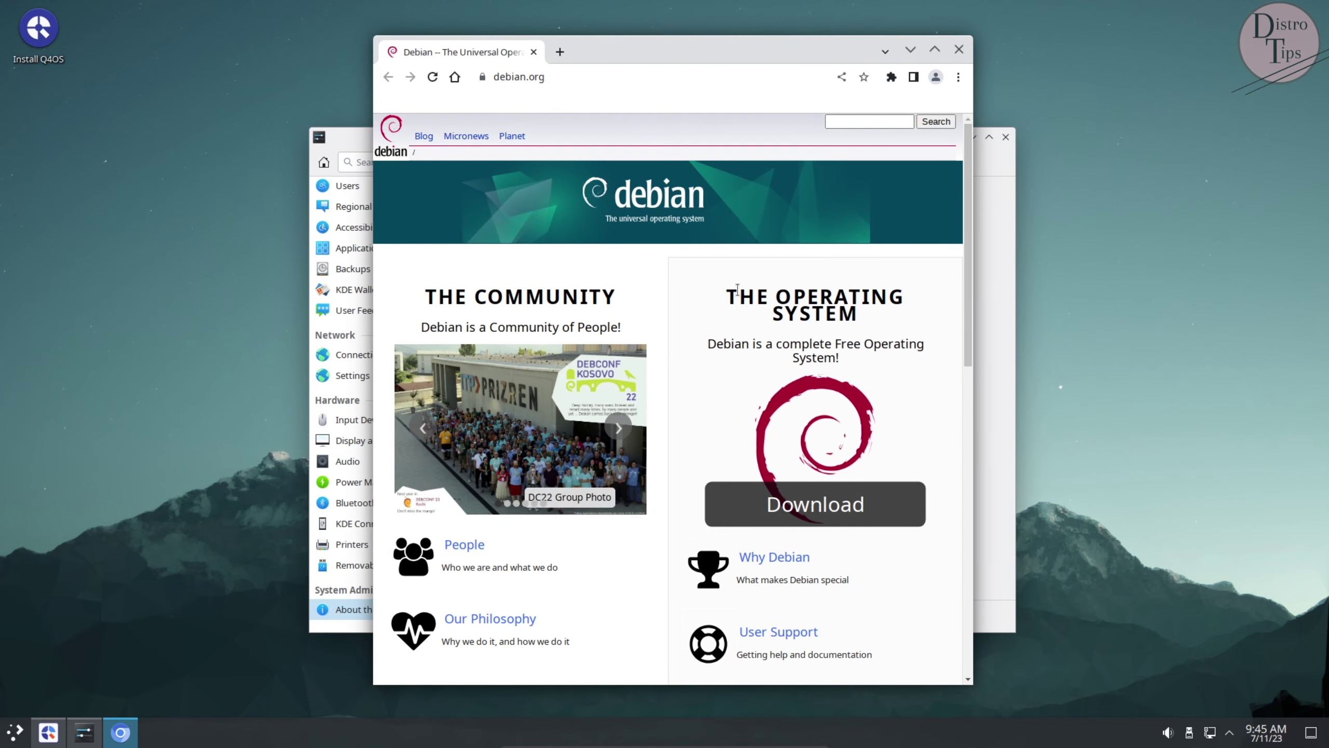
scroll(737, 290, "down", 10)
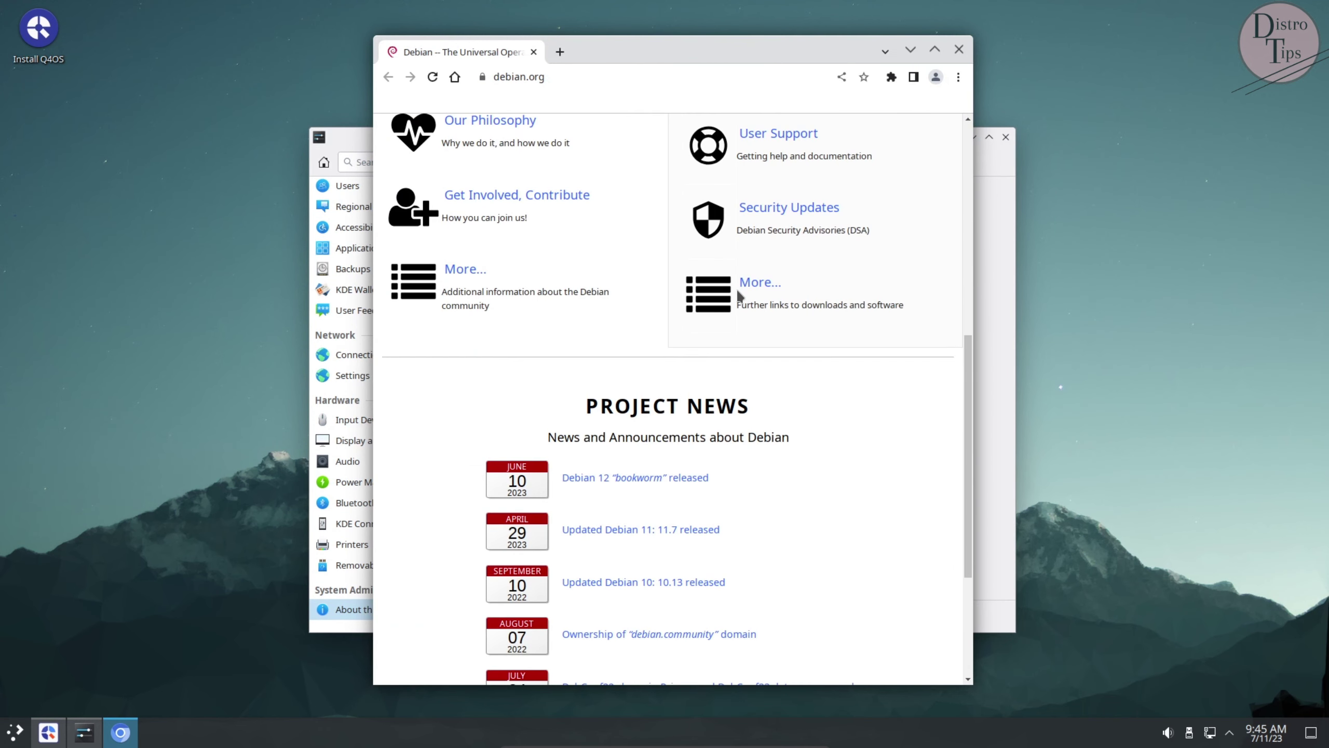
scroll(738, 294, "down", 5)
scroll(737, 289, "up", 15)
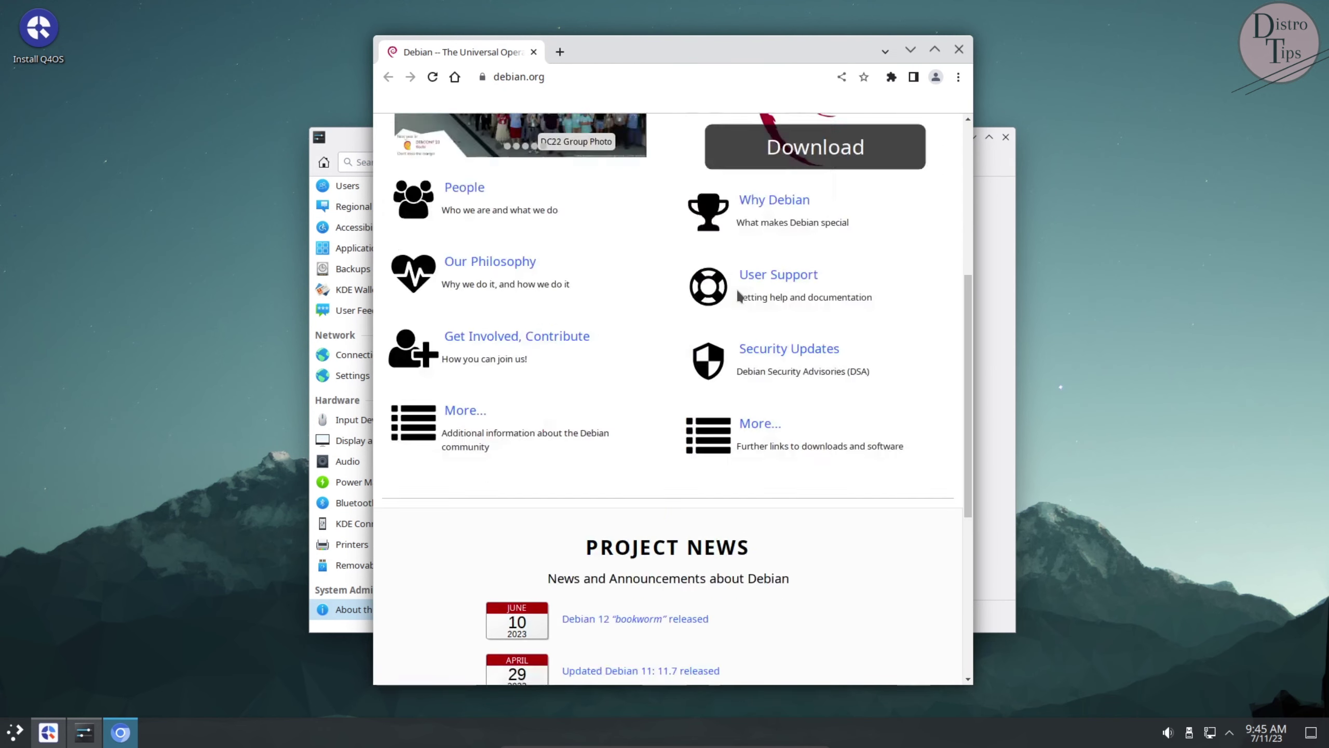
- Open the About Chromium page, look at the list of settings sections and highlight the browser's version line
left_click(959, 77)
left_click(850, 338)
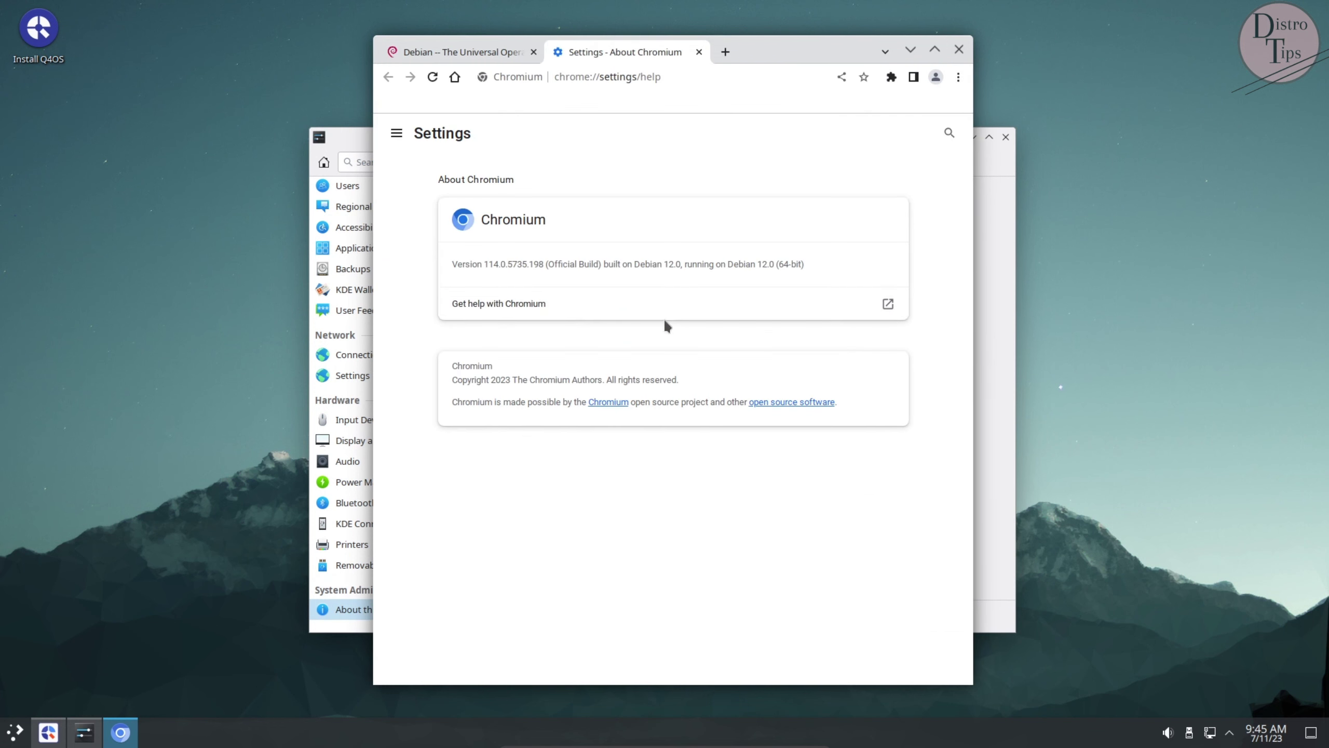
left_click_drag(502, 263, 873, 266)
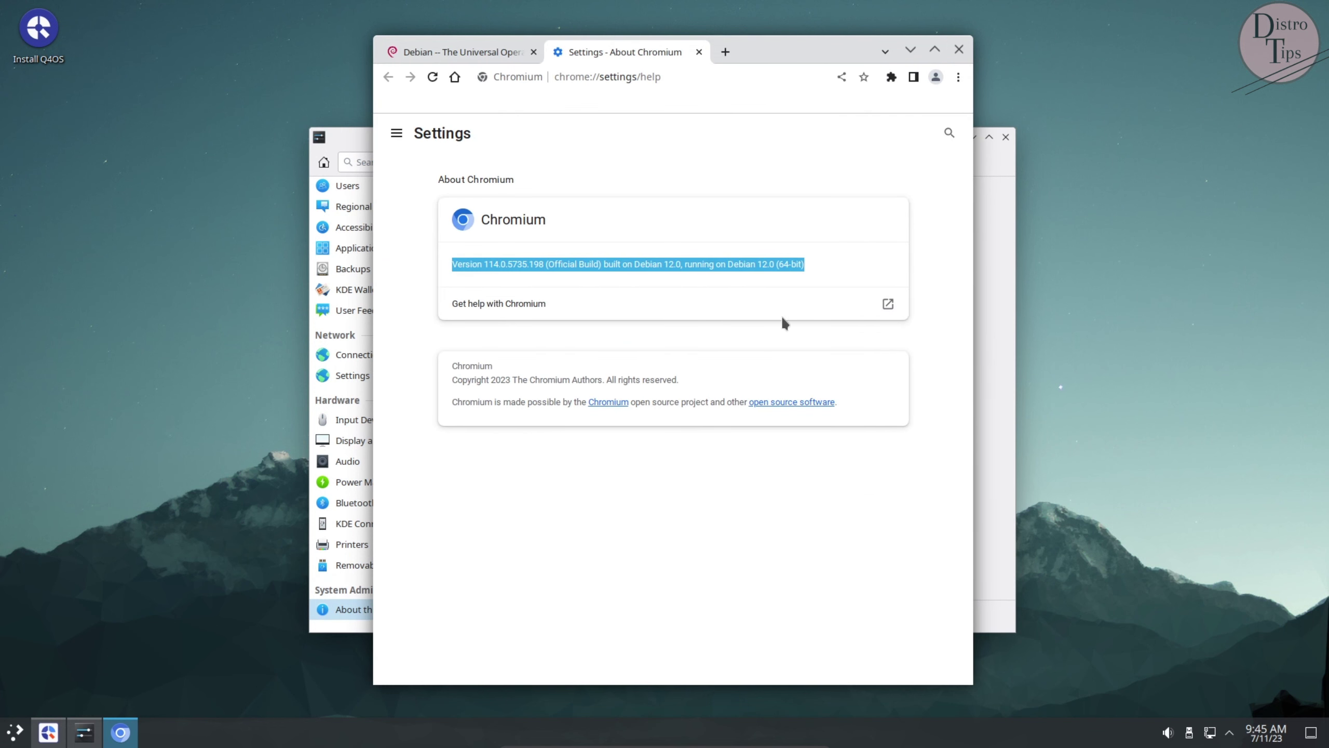
left_click(396, 137)
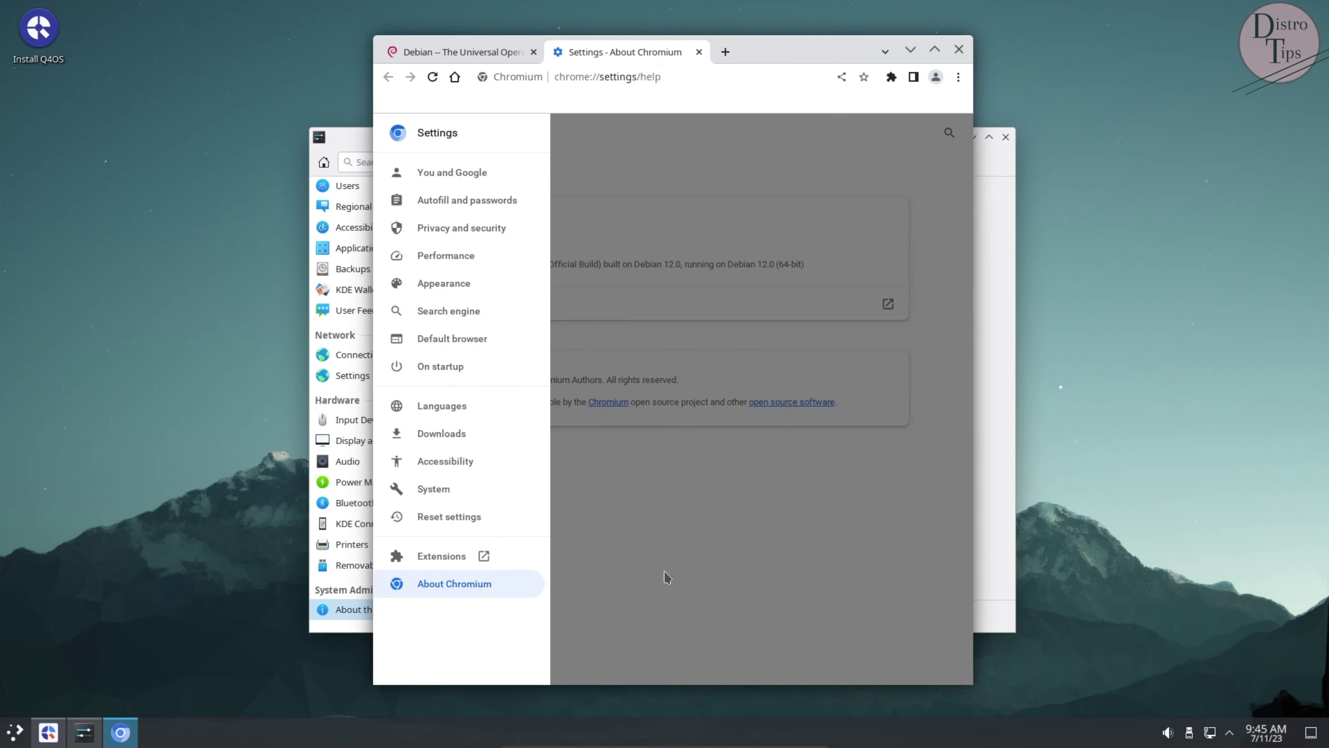
left_click(829, 259)
left_click_drag(803, 263, 494, 248)
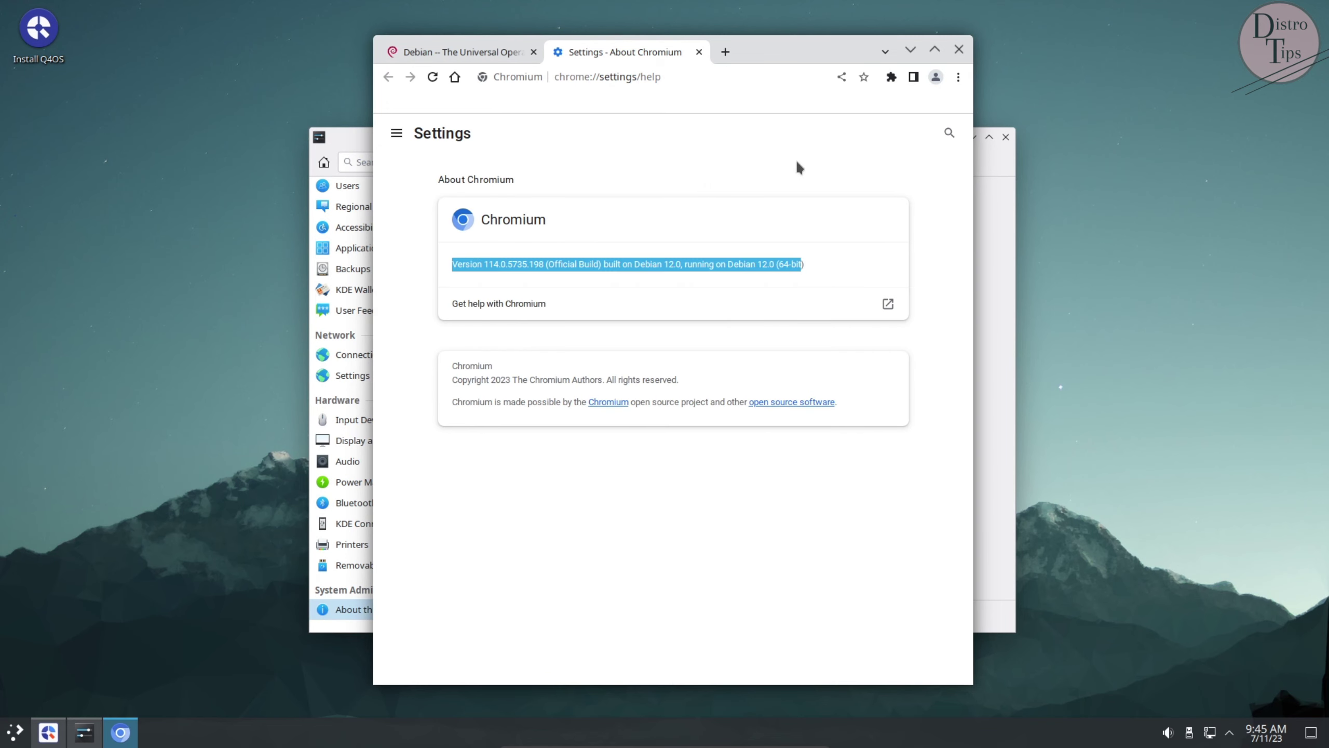
- Close the Chromium browser window and return to System Settings
left_click(957, 77)
left_click(841, 326)
left_click(959, 49)
- Look through the Appearance, Workspace Behavior and Users pages, closing System Settings when done
scroll(429, 309, "up", 4)
left_click(406, 189)
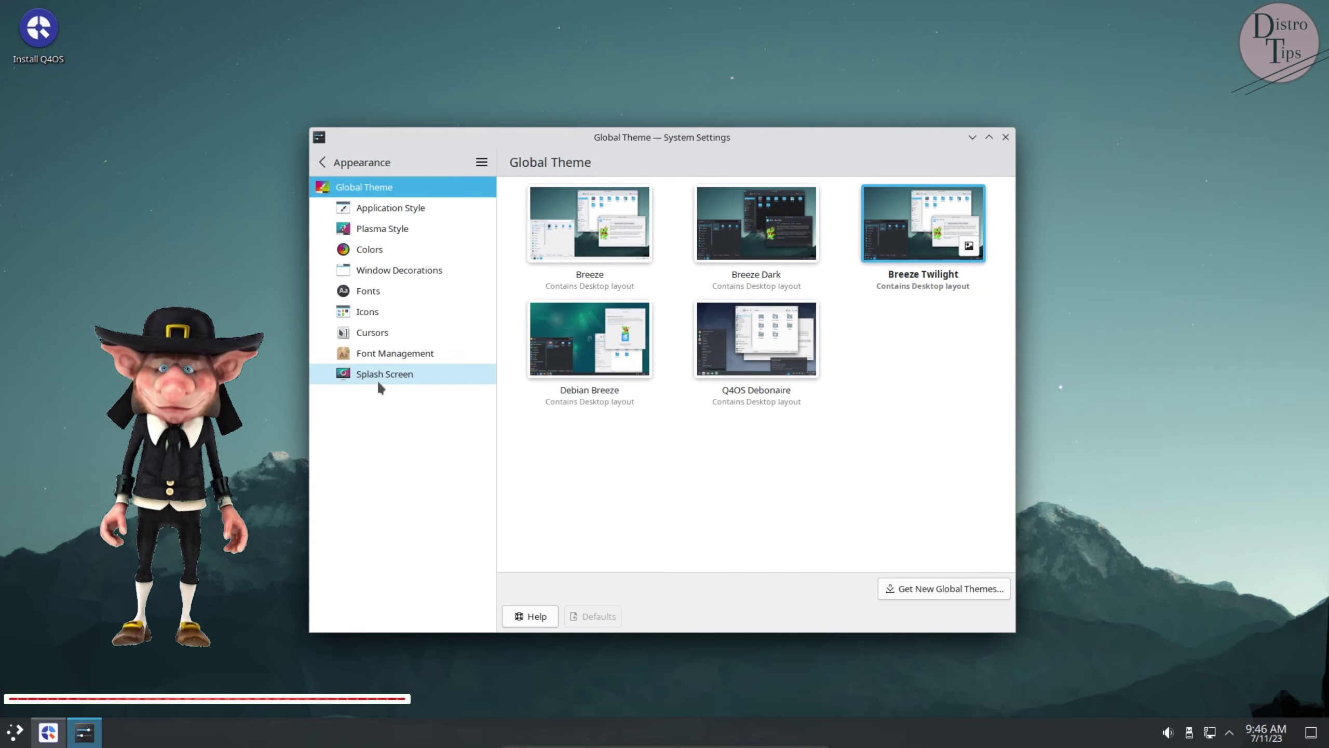
left_click(323, 162)
left_click(385, 229)
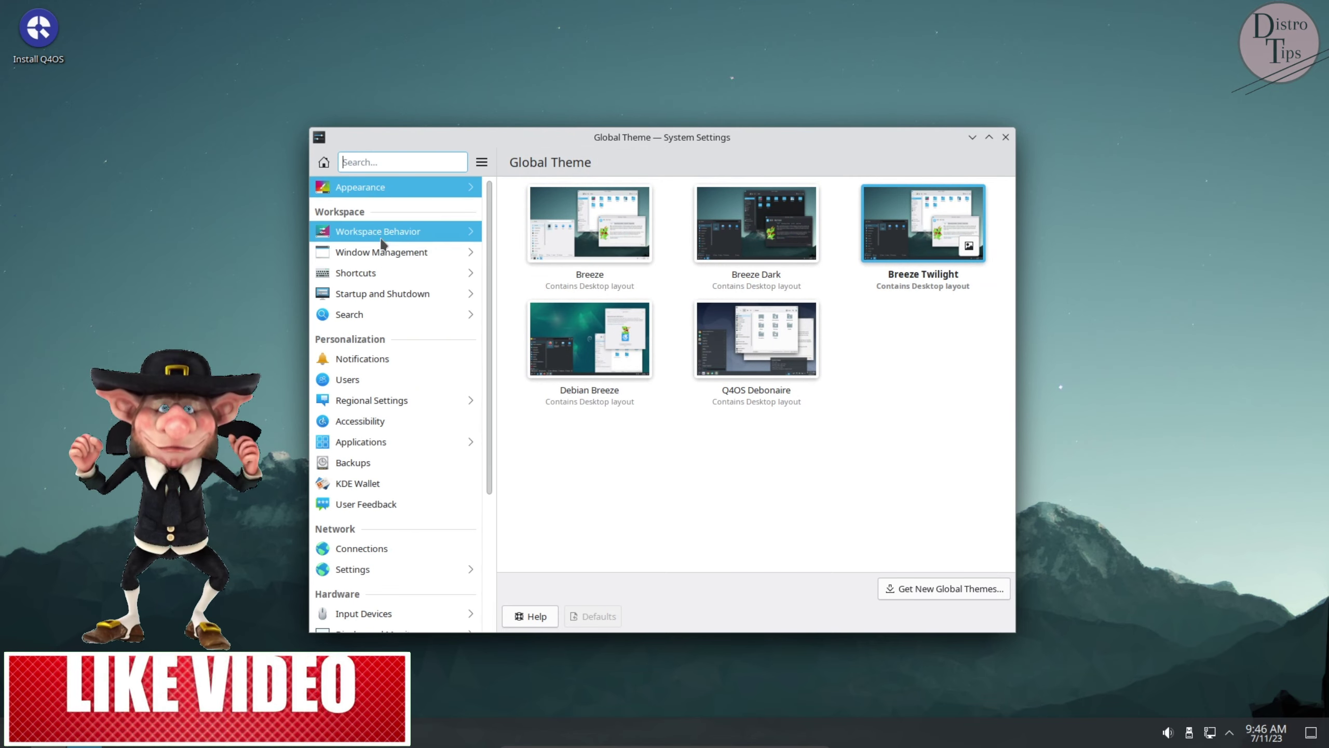
left_click(322, 162)
scroll(451, 371, "down", 5)
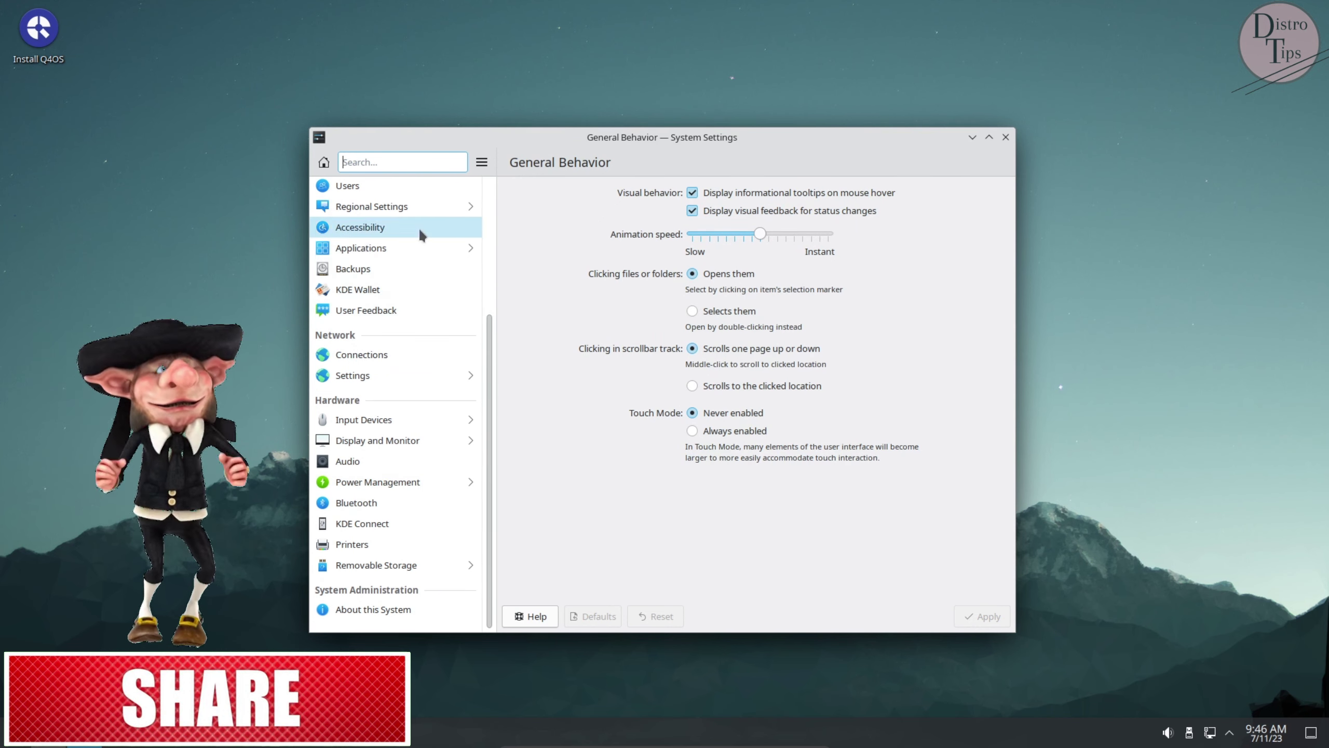
left_click(348, 186)
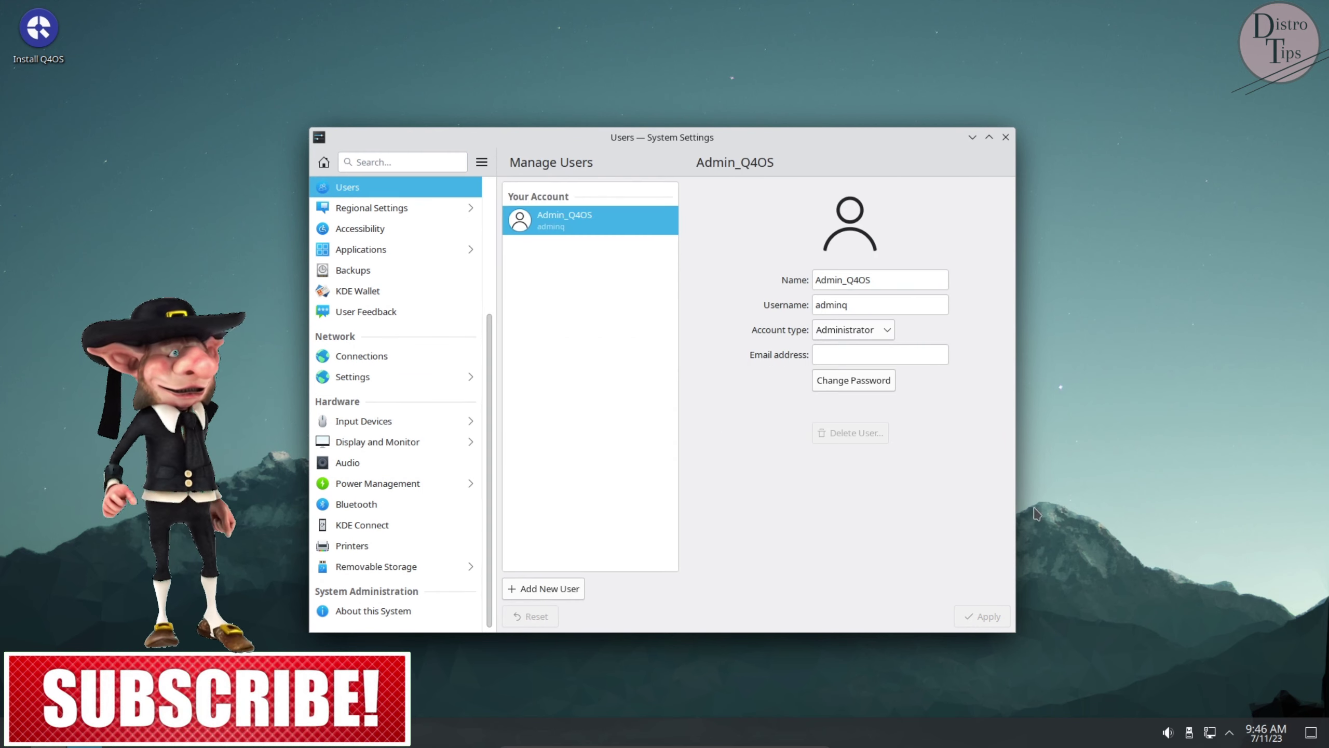
left_click(1005, 137)
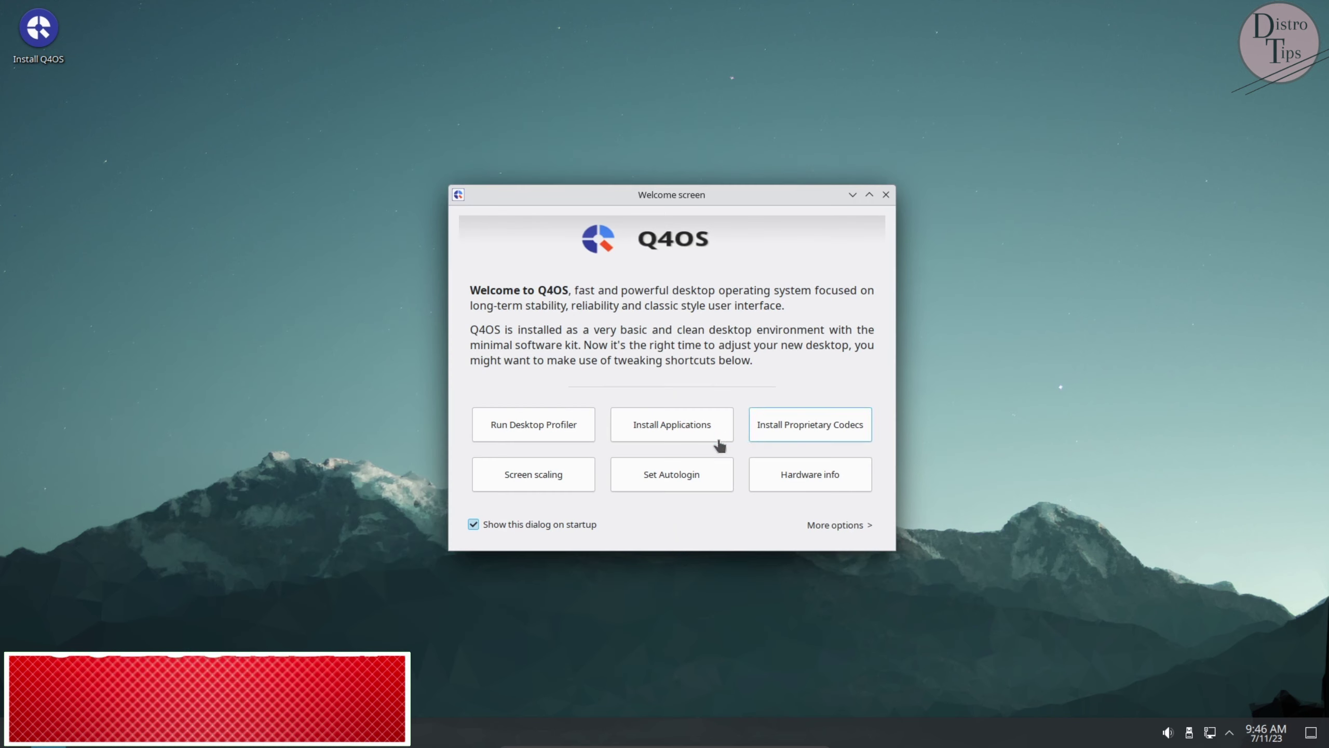
- Run the Desktop Profiler from the Welcome screen and view the full featured, basic and ultimately minimal software profiles in turn
left_click(563, 426)
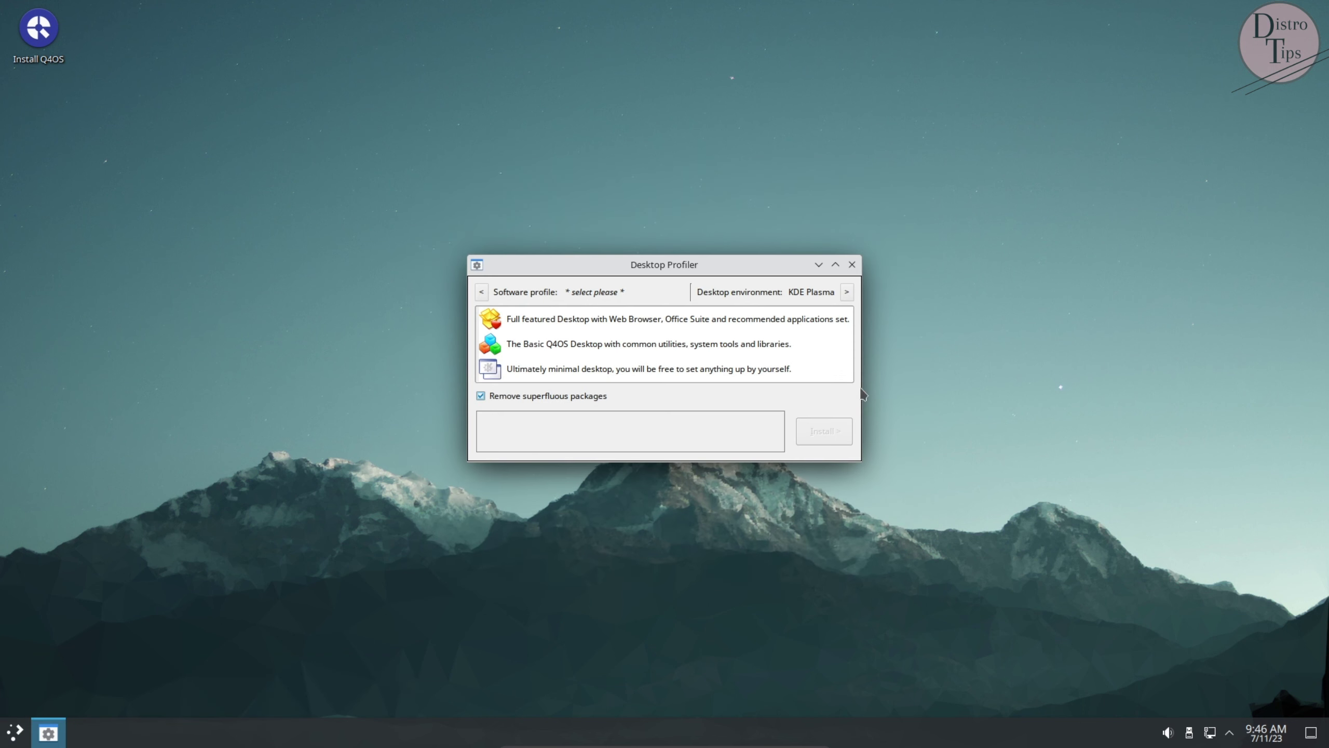
left_click(574, 325)
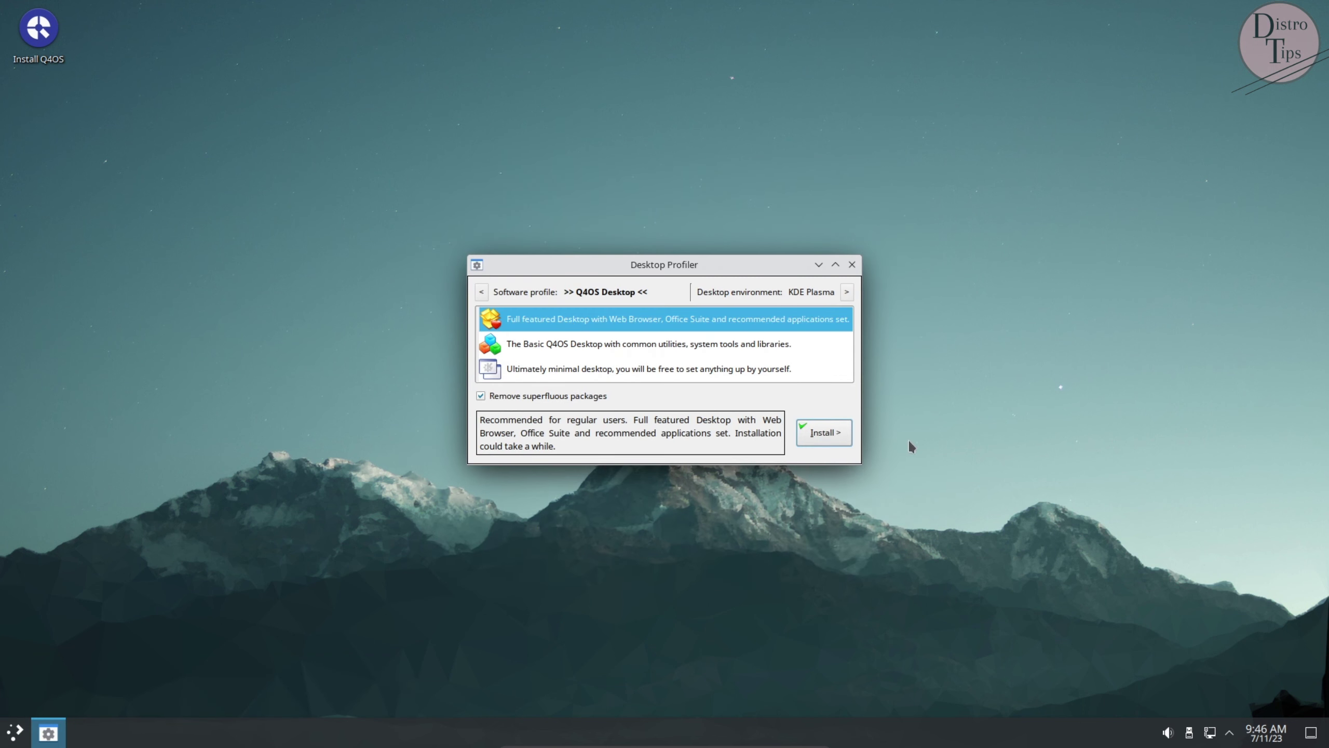
left_click(579, 348)
left_click(585, 370)
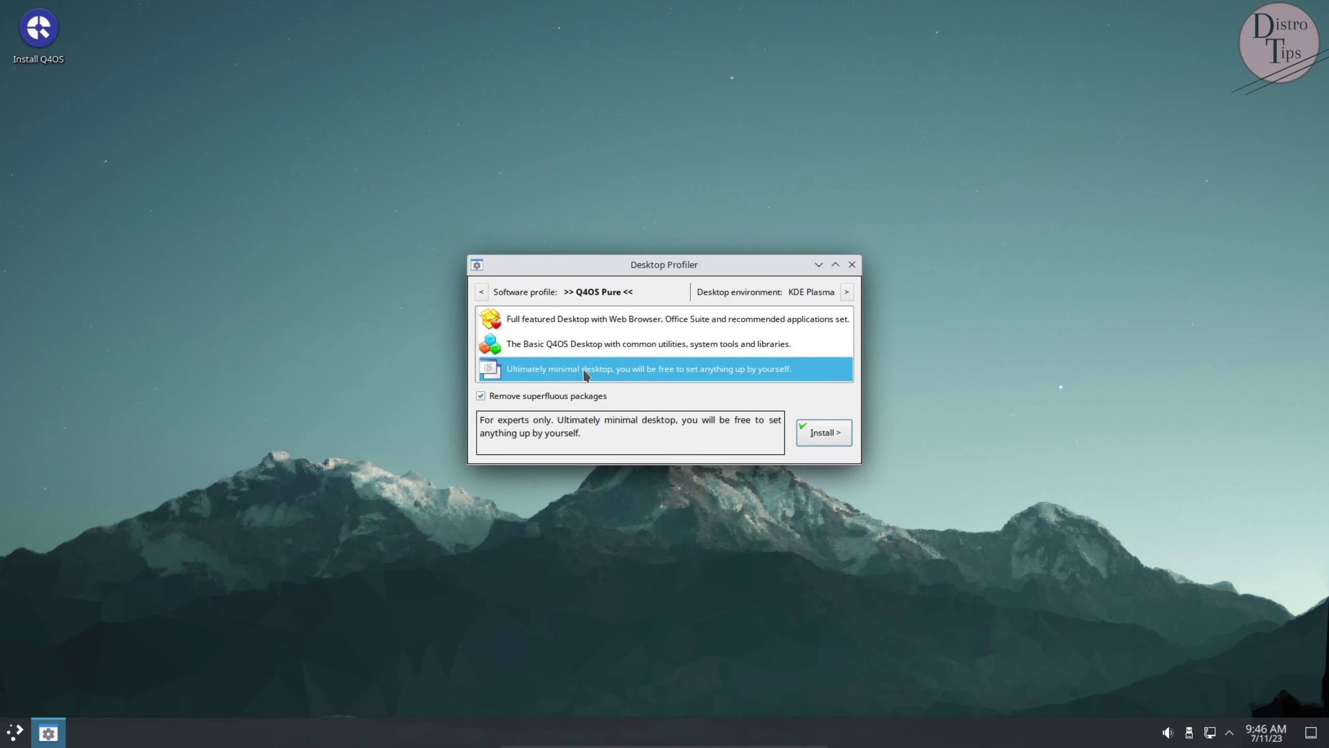
- Close the Desktop Profiler, open Install Applications from the Welcome screen and look through the Software Centre's featured applications
left_click(851, 264)
left_click(676, 423)
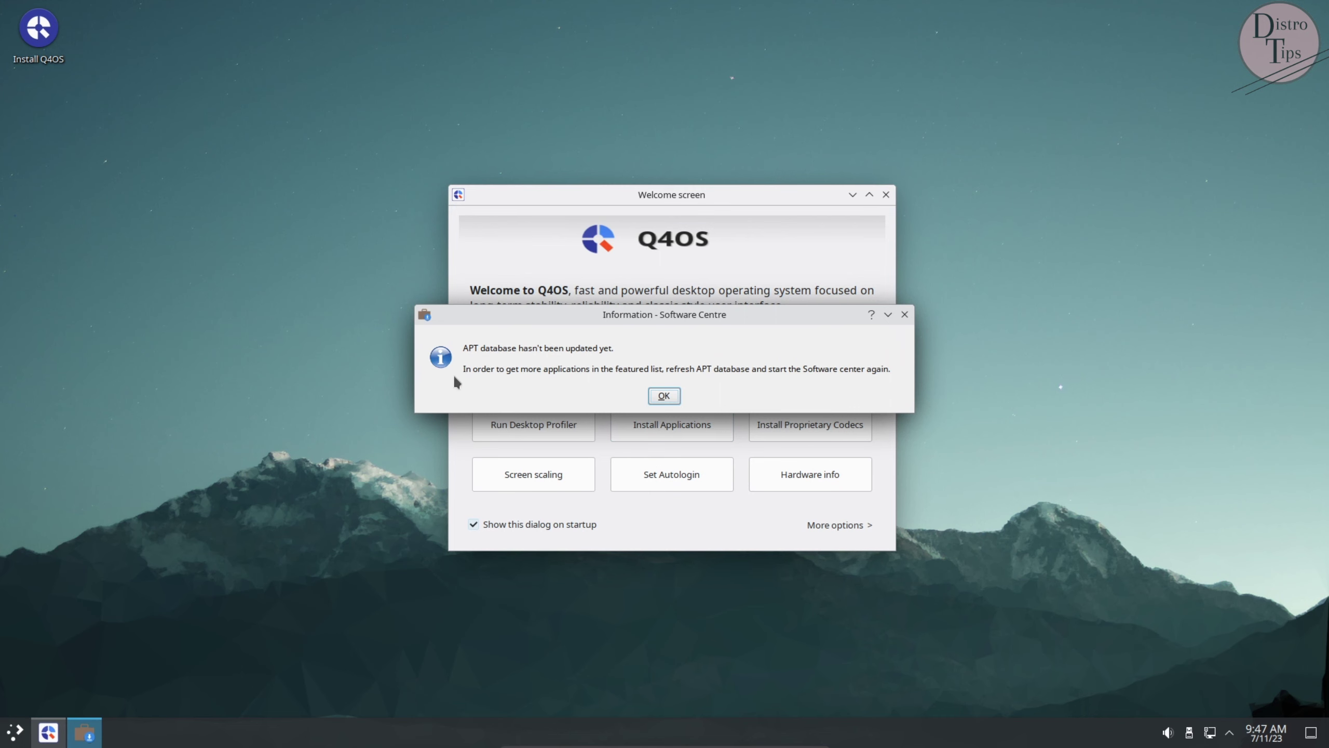
left_click(664, 396)
left_click_drag(755, 213, 687, 158)
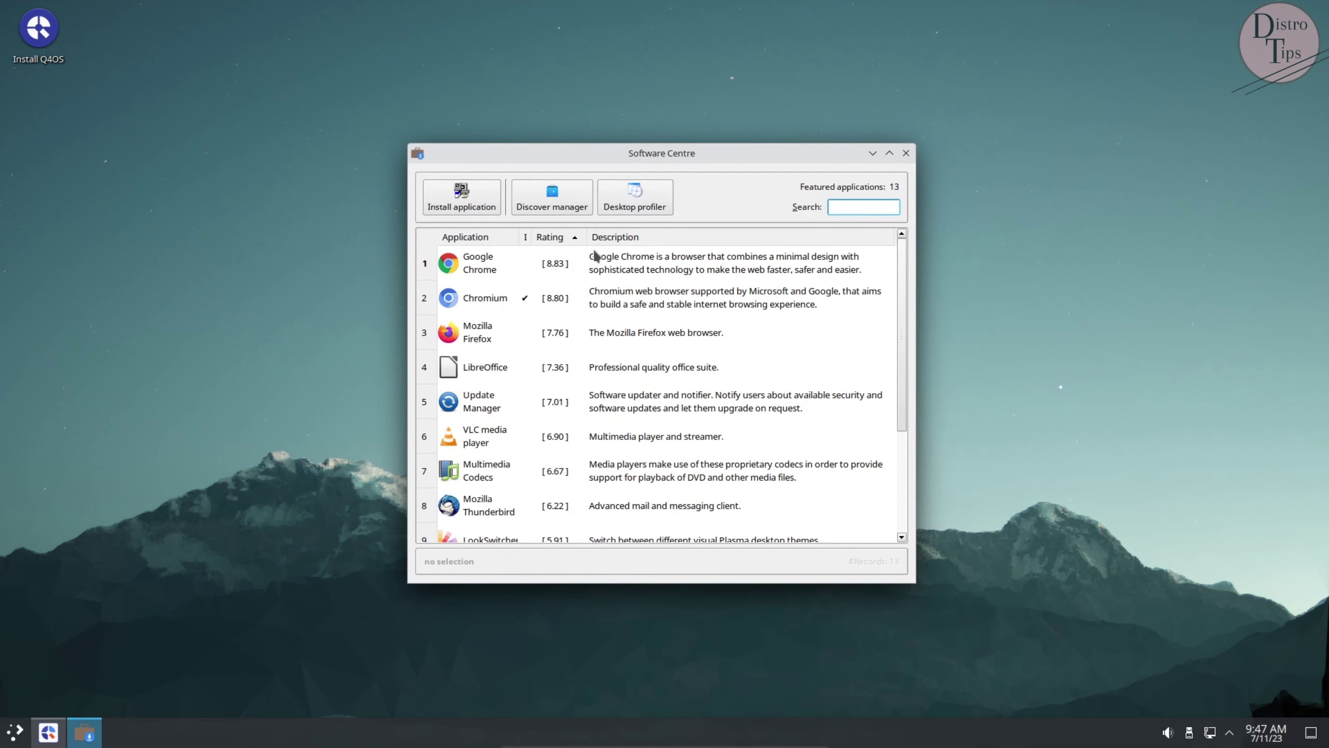
scroll(589, 321, "down", 3)
scroll(589, 320, "up", 3)
- Check the Discover manager option, declining its installation, look over the featured applications again and close the Software Centre
left_click(530, 207)
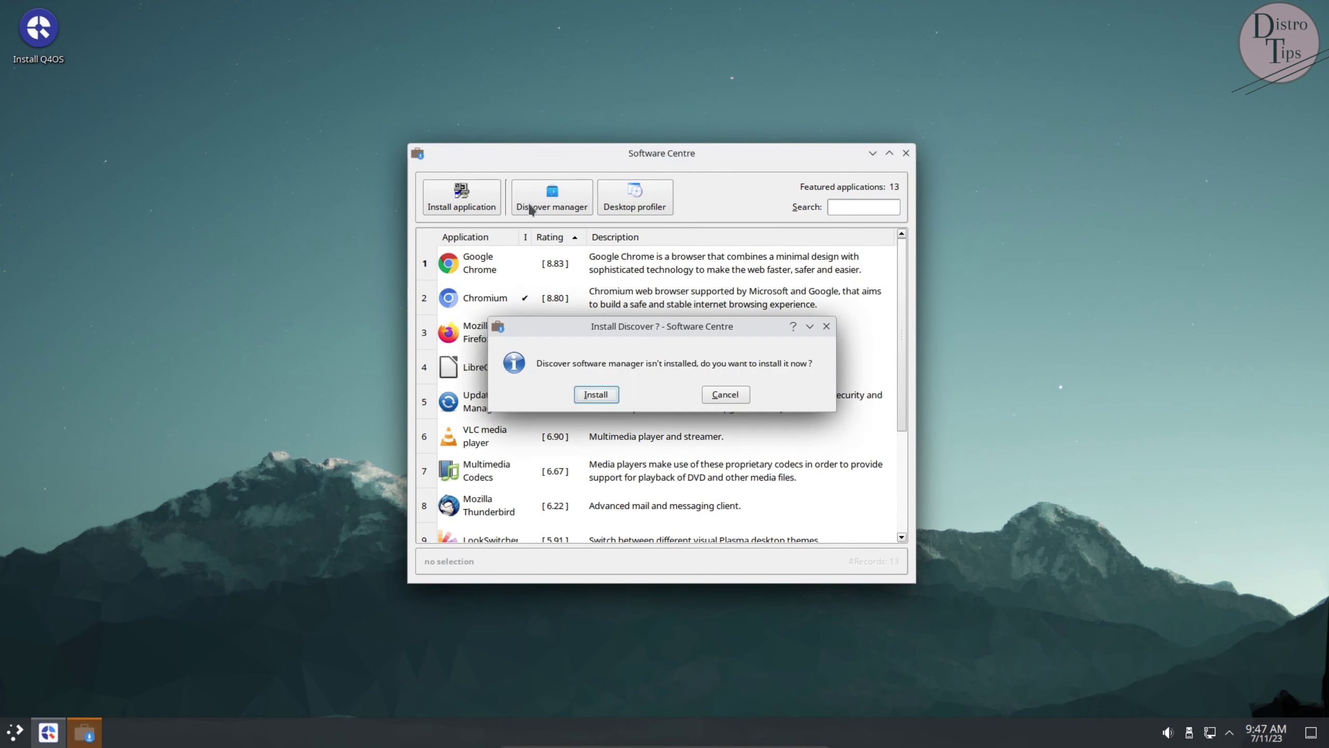
left_click(725, 394)
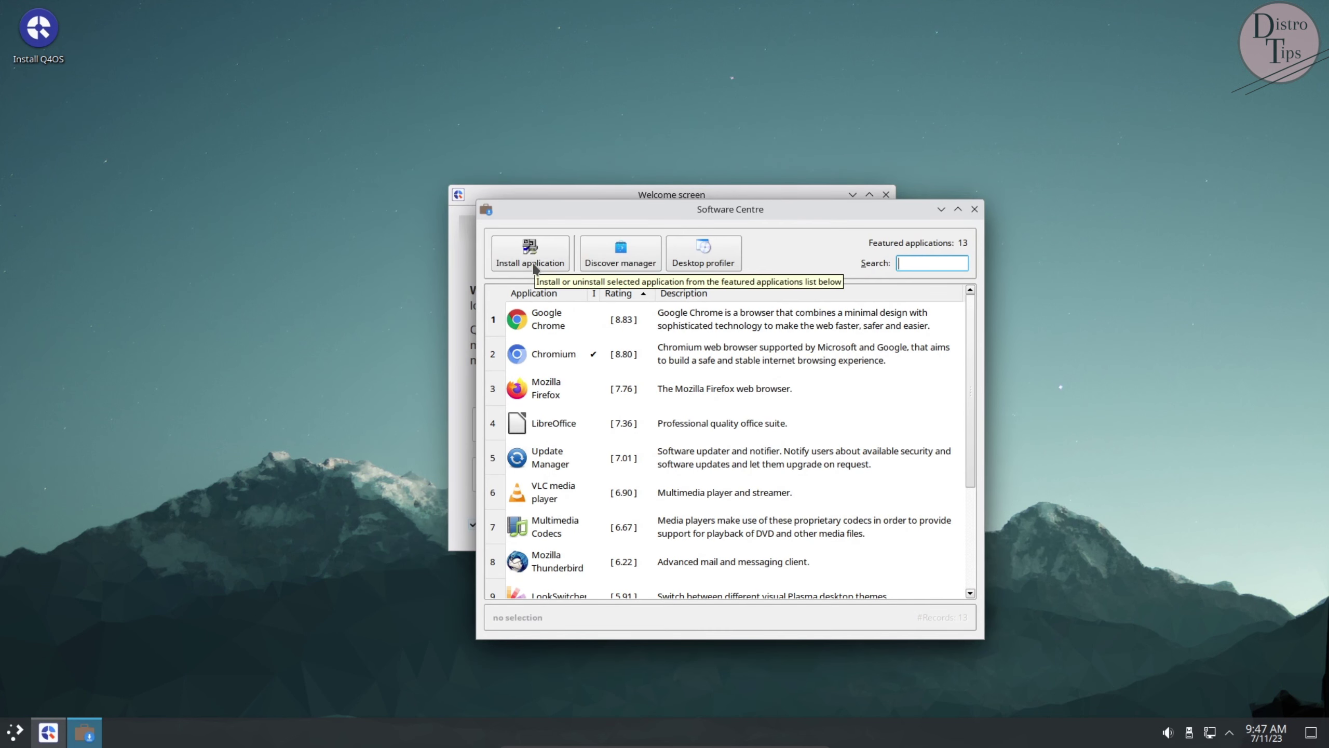
left_click(534, 264)
left_click(886, 382)
left_click_drag(712, 209, 653, 162)
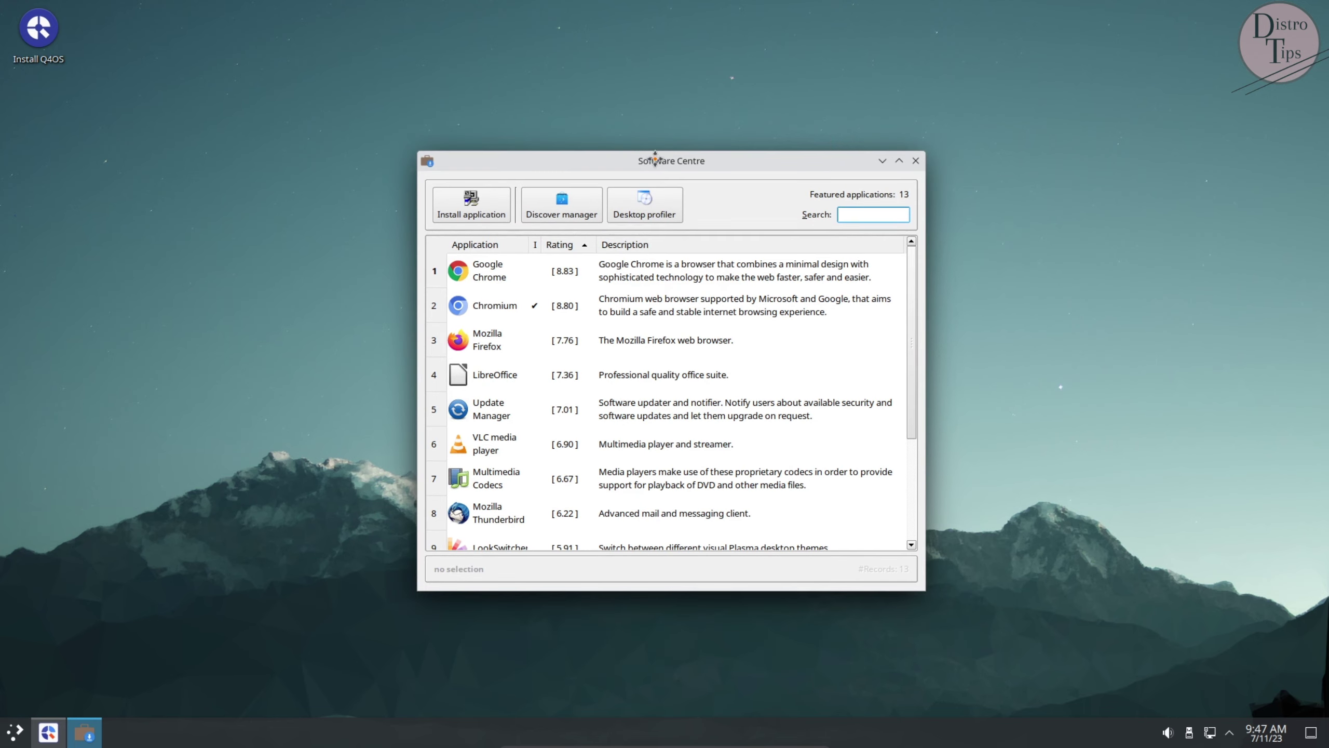
scroll(577, 396, "down", 2)
left_click(916, 161)
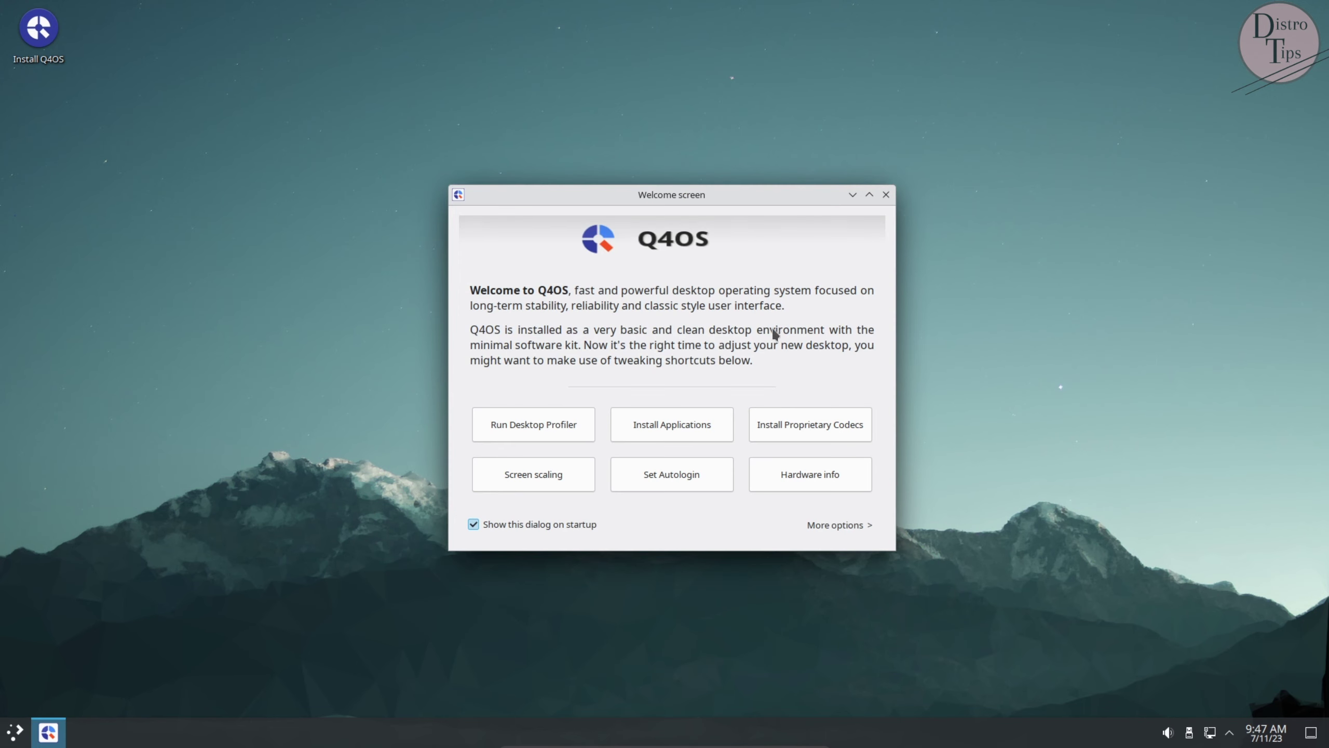
- View the screen scaling options offered by the Welcome screen and close the Display Configuration window
left_click(549, 476)
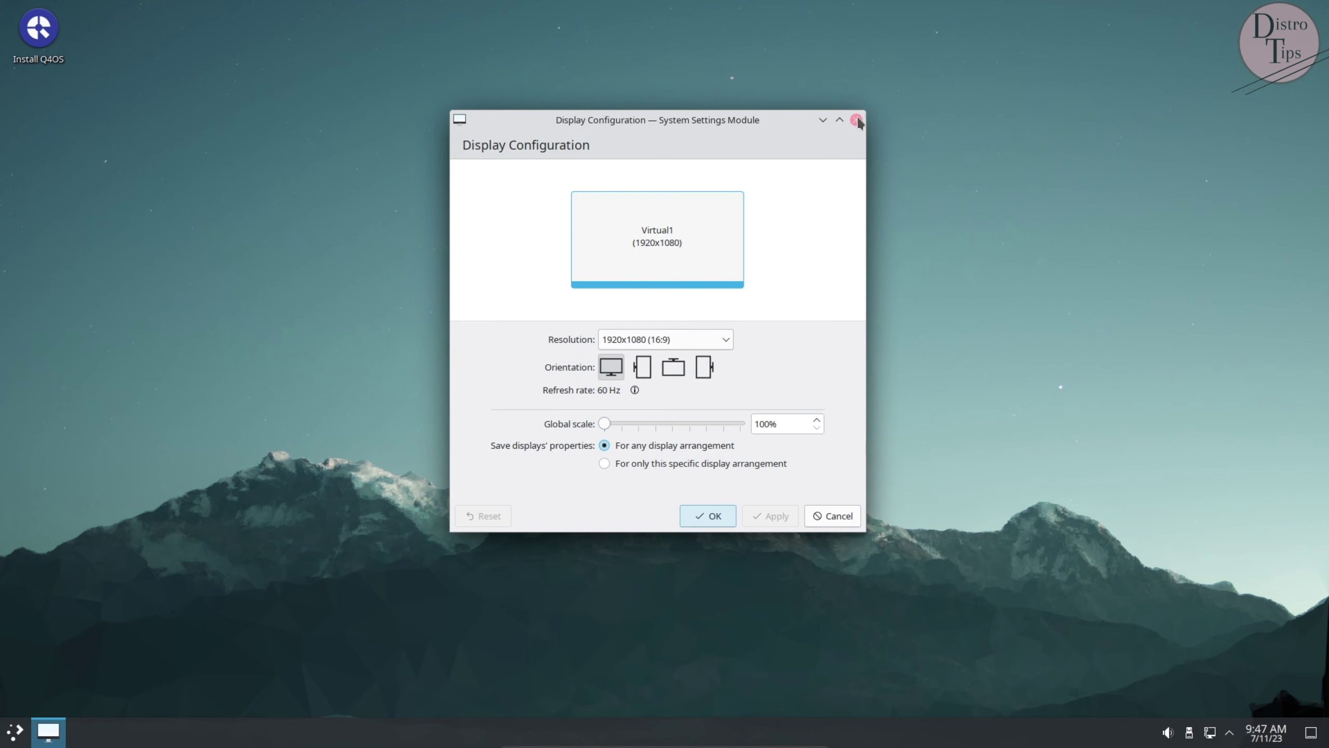
left_click(856, 121)
- Open the hardware info from the Welcome screen, highlight the desktop, distro, host and kernel entries, and close it
left_click(794, 488)
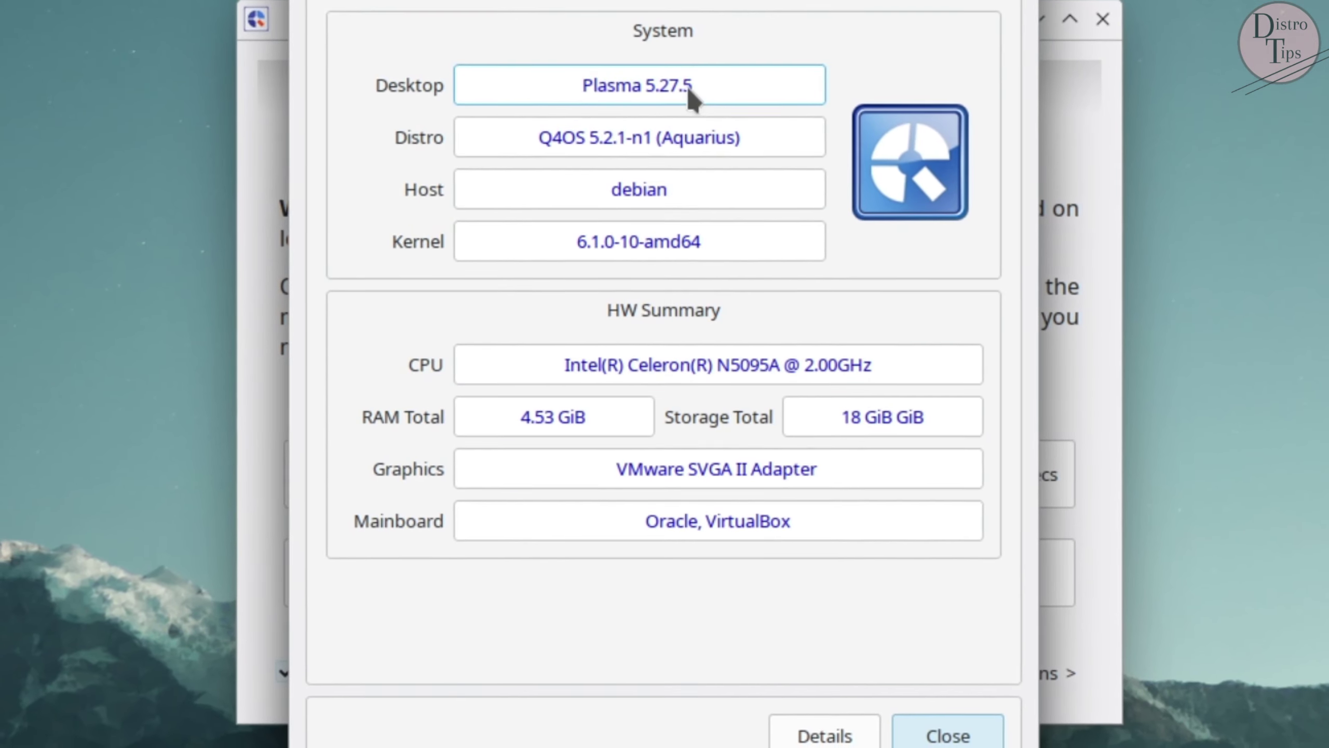
left_click_drag(688, 88, 570, 83)
left_click_drag(539, 137, 763, 183)
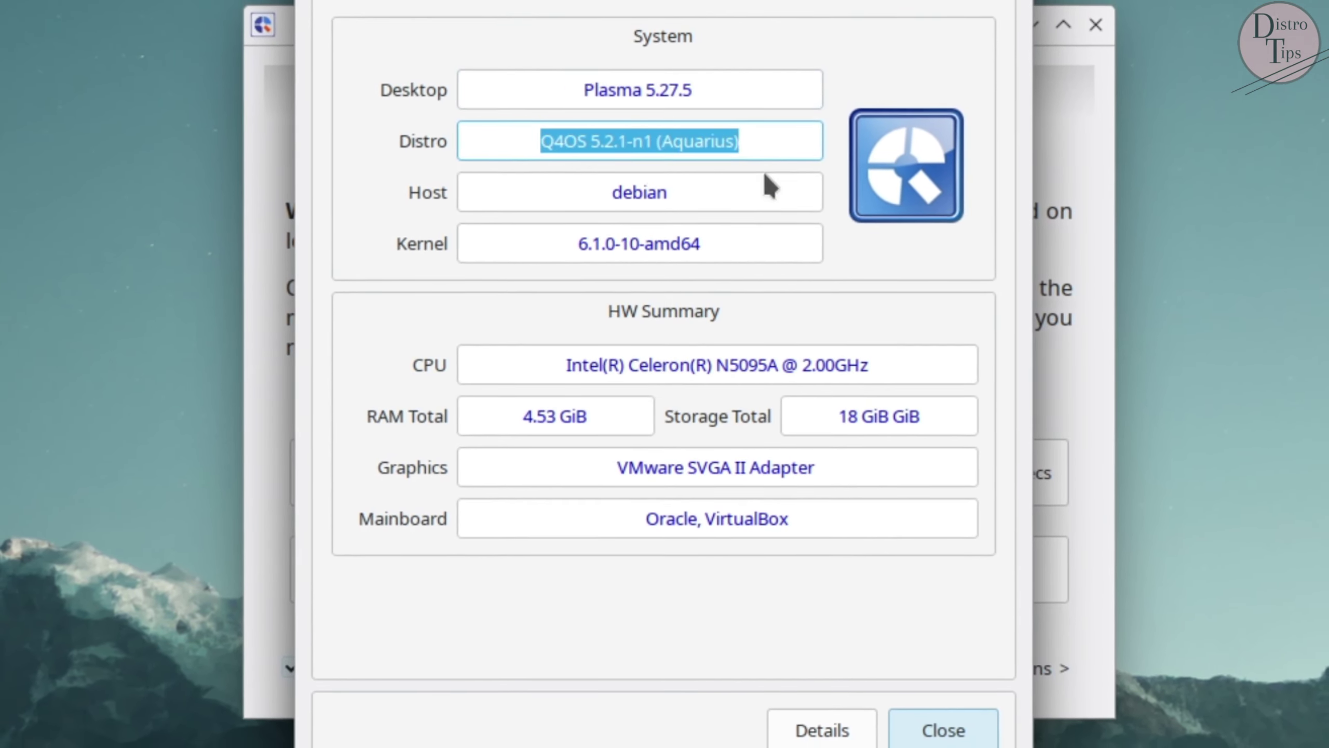
left_click_drag(681, 209, 607, 212)
left_click_drag(563, 255, 707, 261)
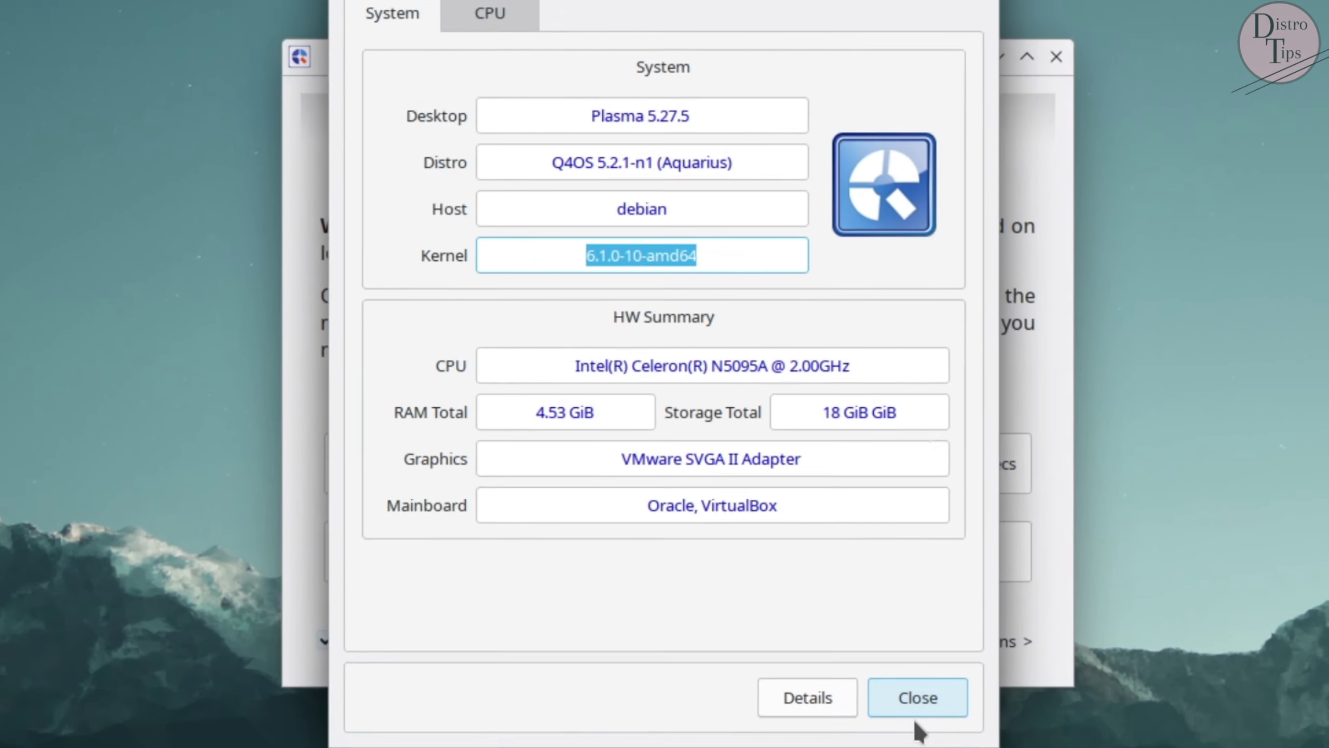
left_click(944, 730)
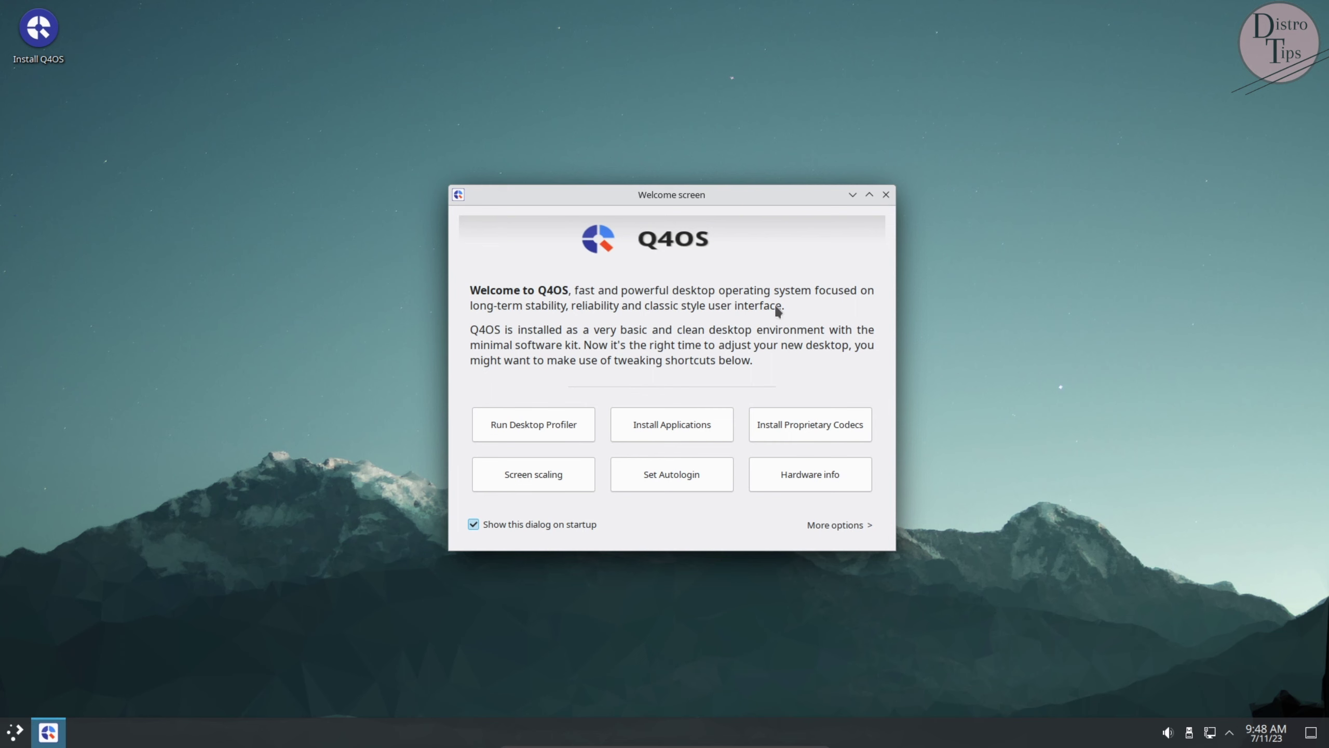
- Close the Welcome screen and look through the desktop's wallpaper, mouse actions, icons and about settings, closing them when done
left_click(886, 195)
right_click(433, 63)
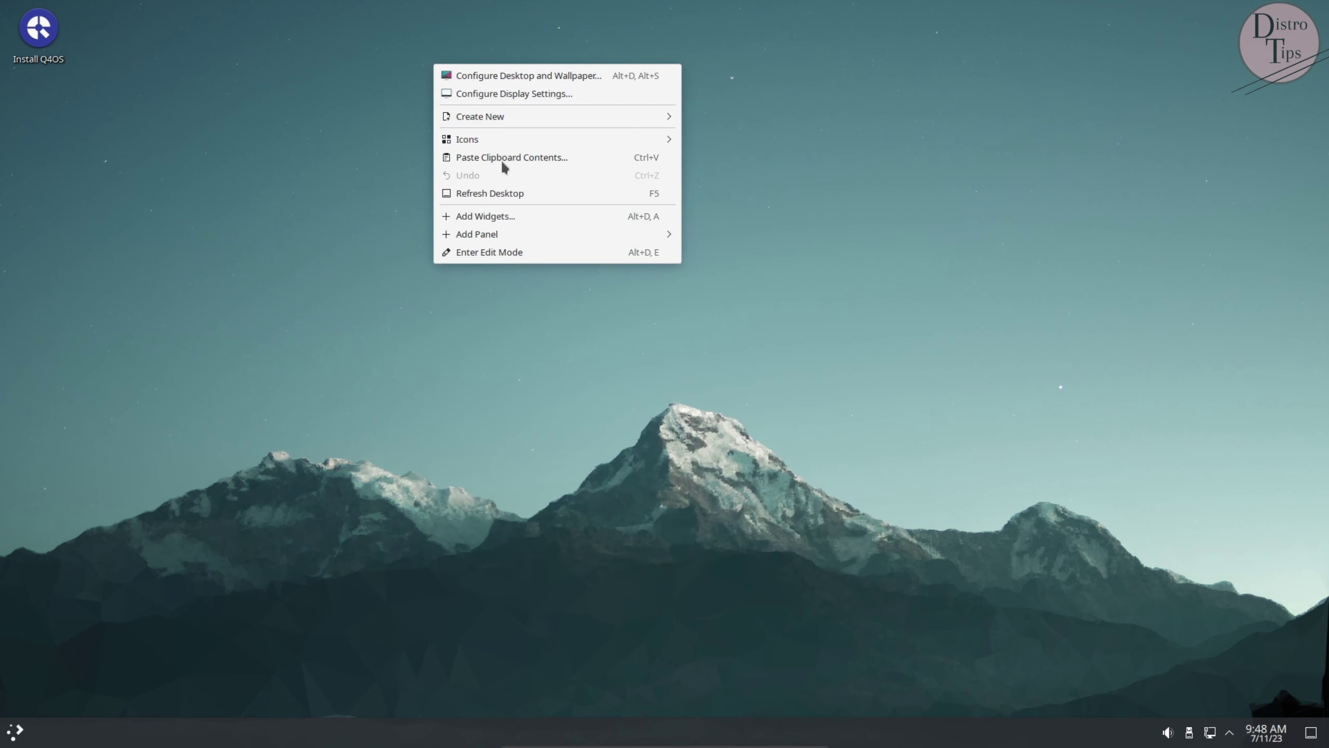
left_click(528, 78)
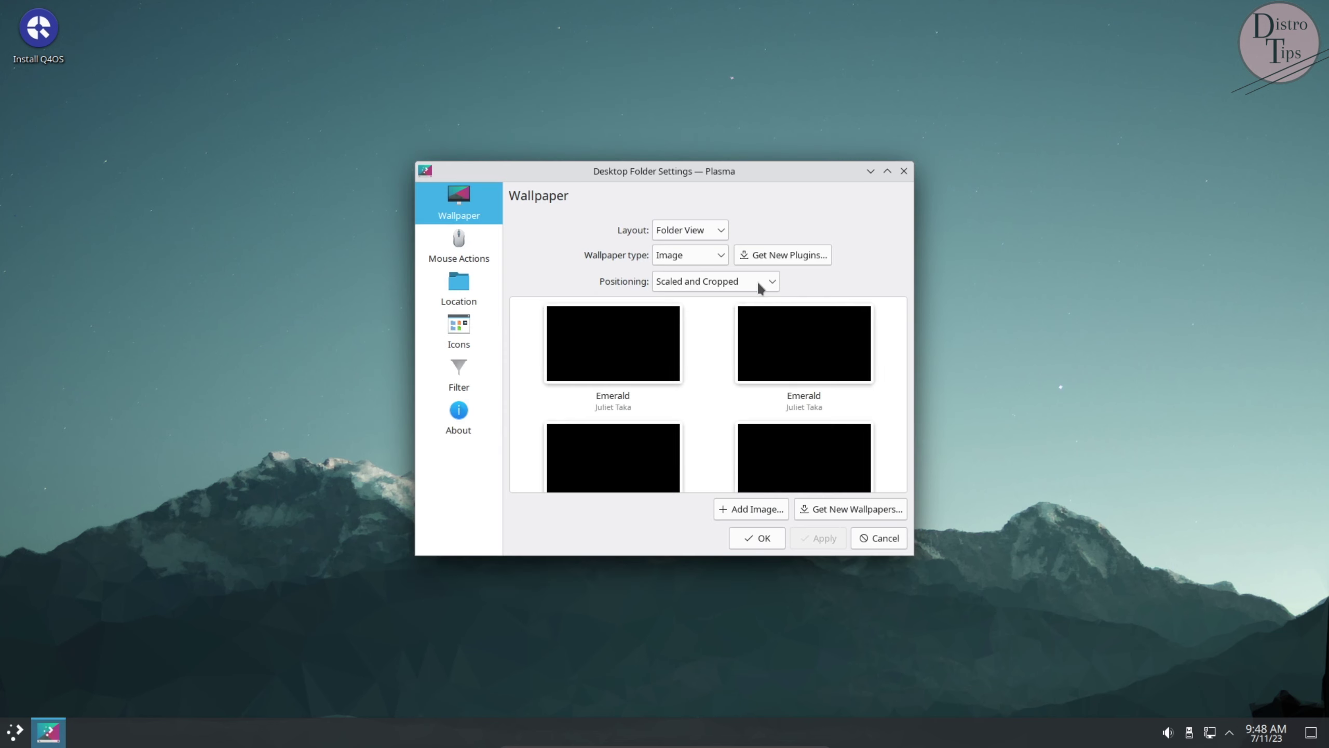
scroll(820, 351, "down", 5)
scroll(819, 351, "down", 3)
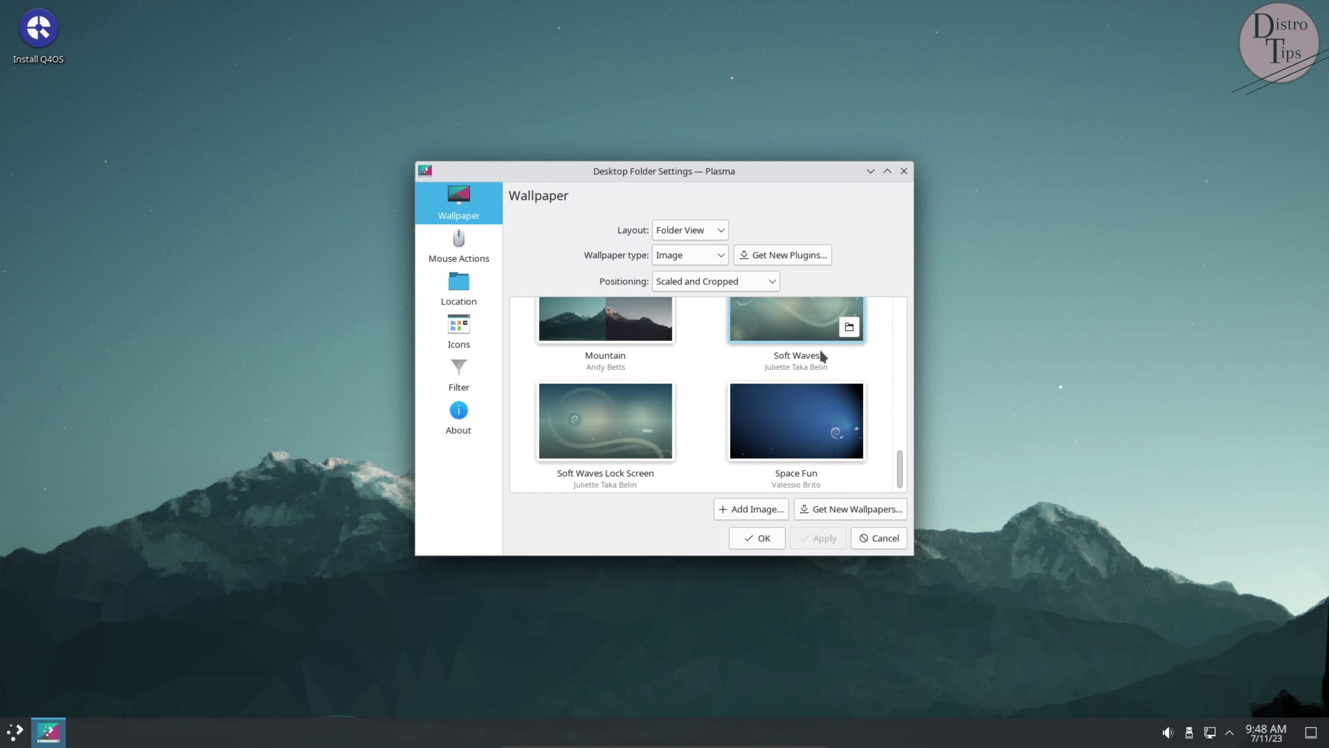
left_click(461, 251)
left_click(470, 350)
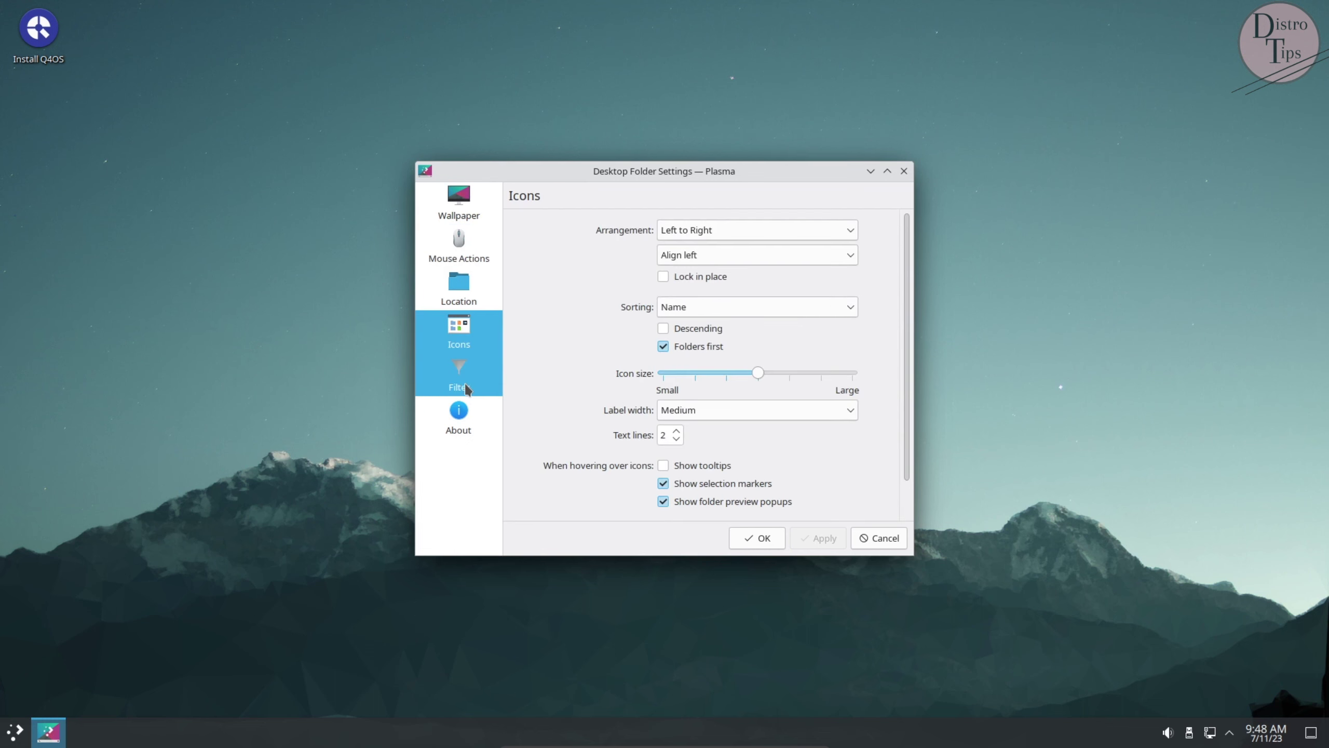
left_click(471, 430)
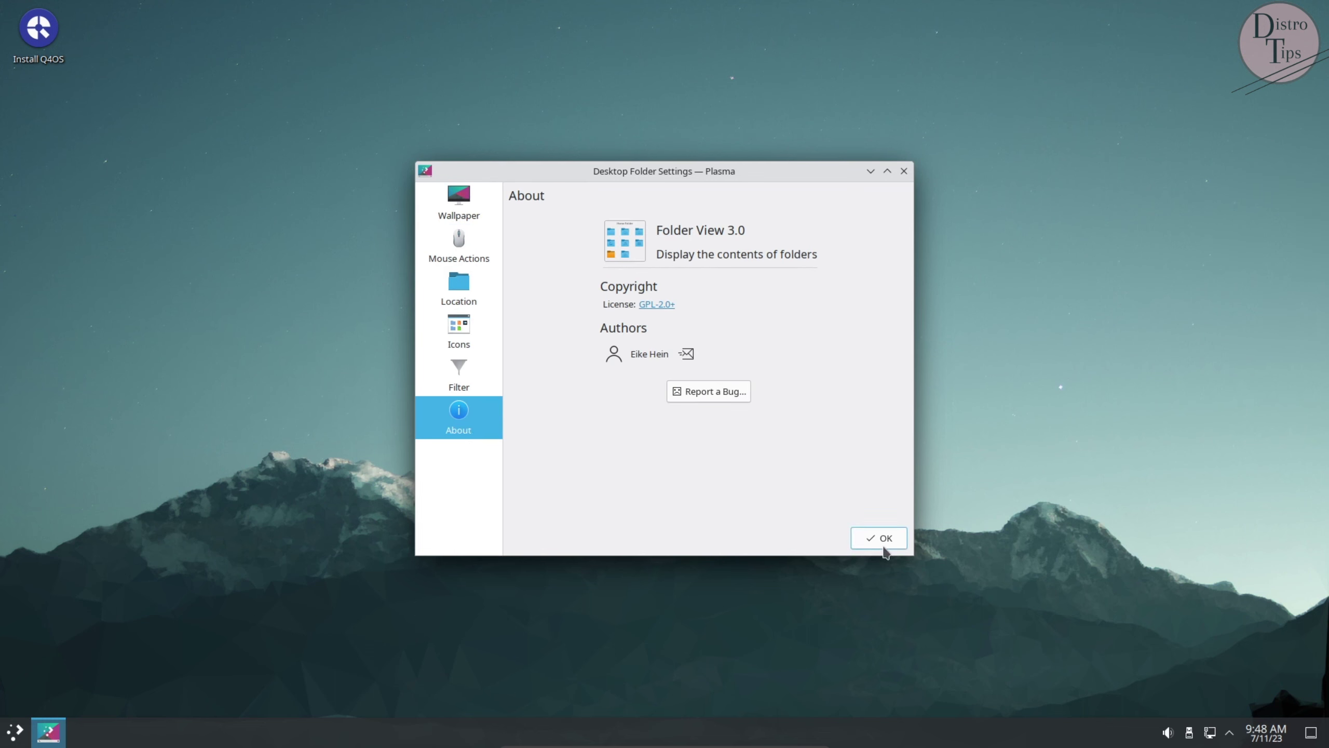
left_click(880, 540)
- Launch the Dolphin file manager, open its About Dolphin information and highlight the program's name and version
left_click(13, 736)
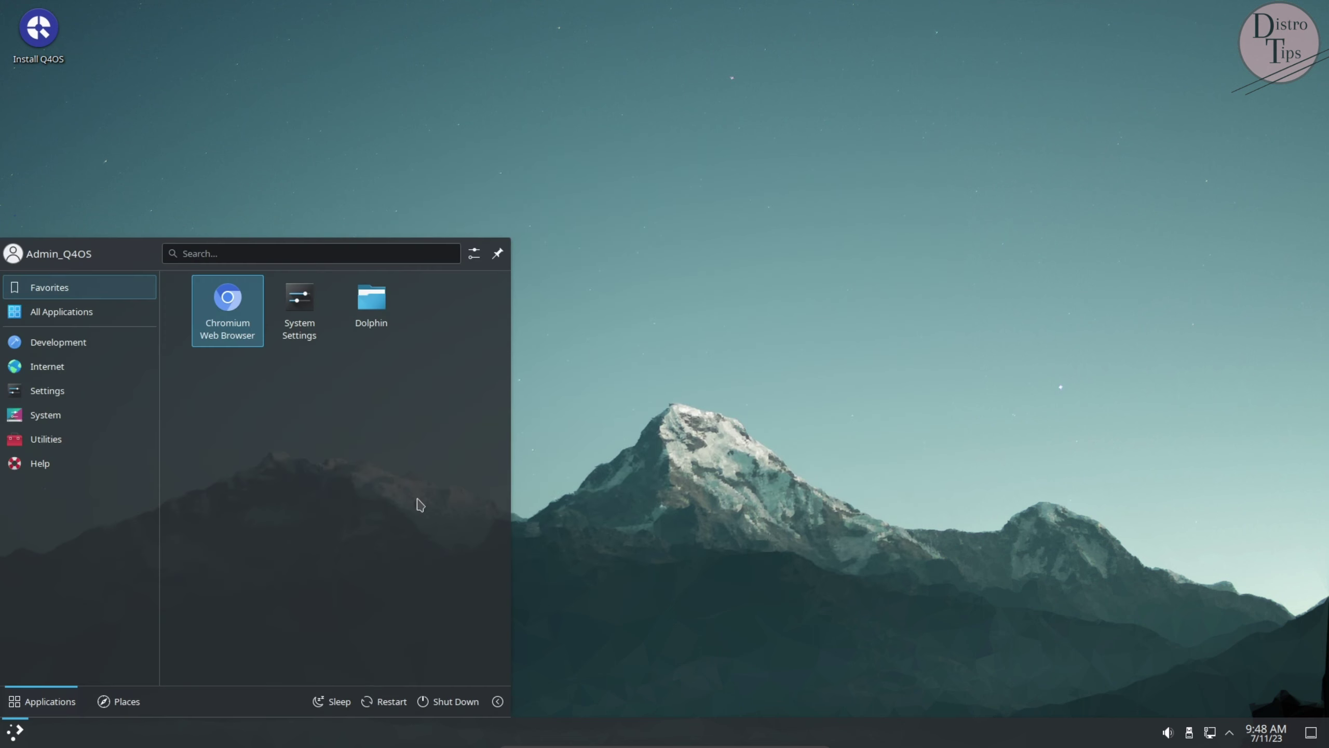
left_click(371, 297)
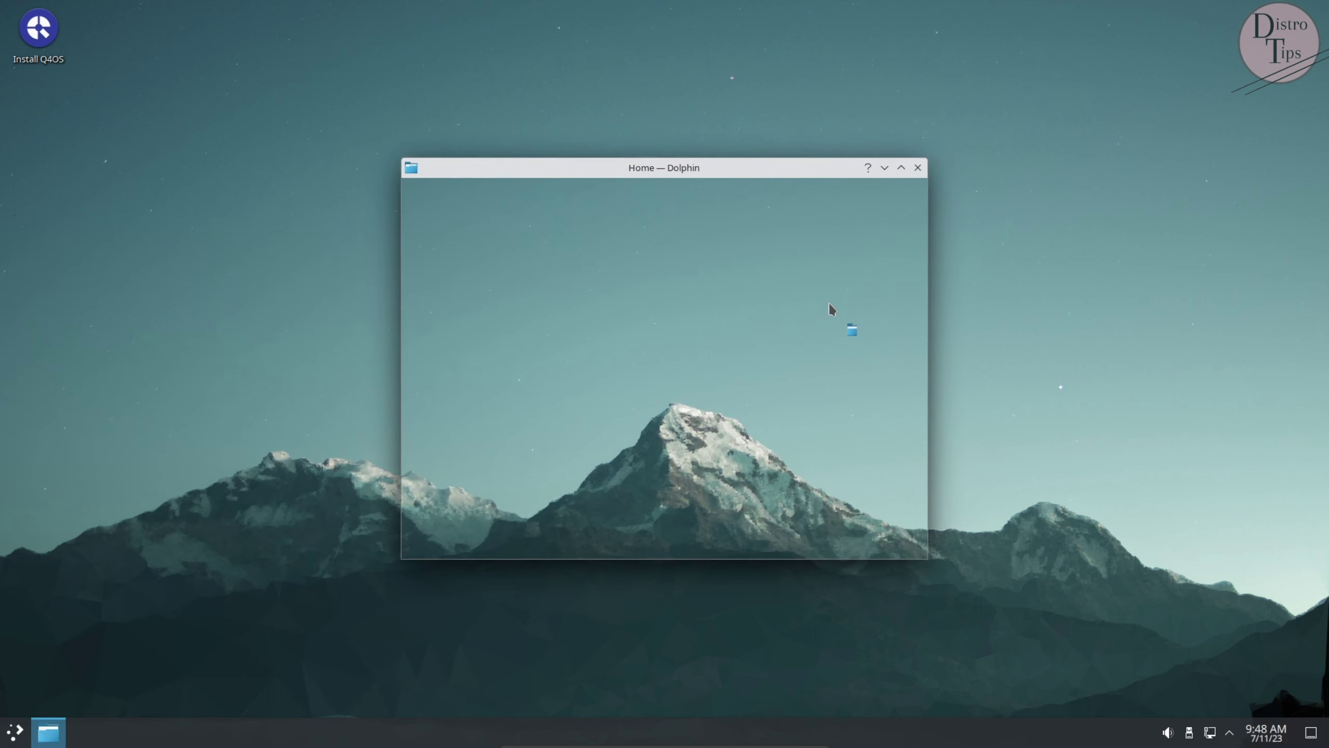
left_click(908, 197)
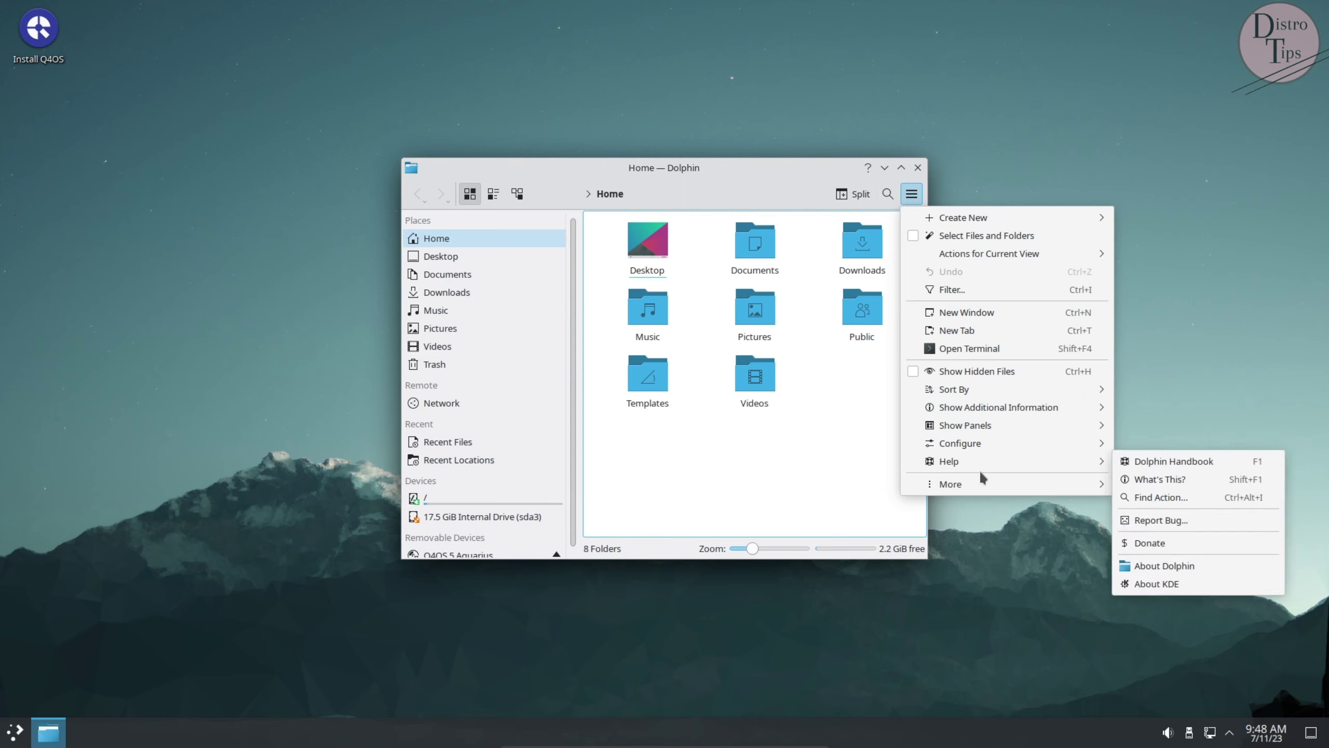
left_click(924, 505)
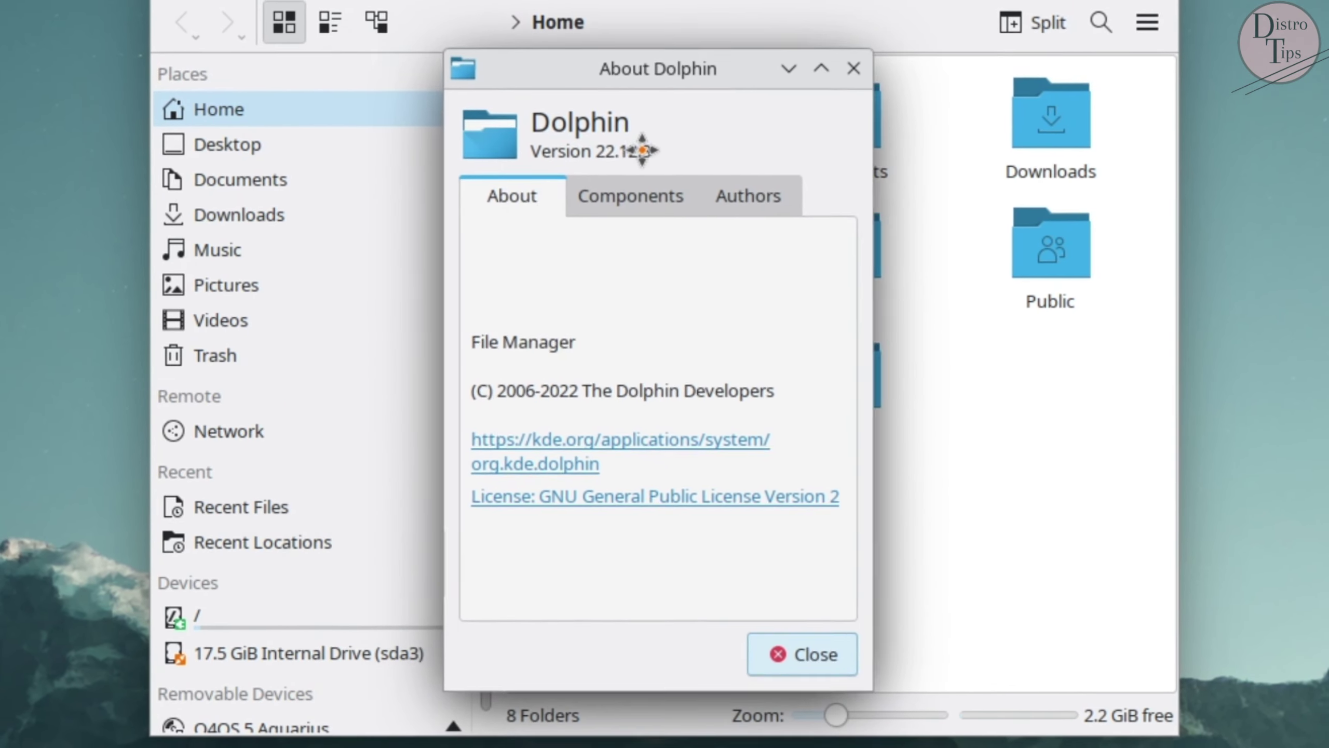
left_click_drag(524, 177, 652, 179)
left_click_drag(524, 141, 662, 158)
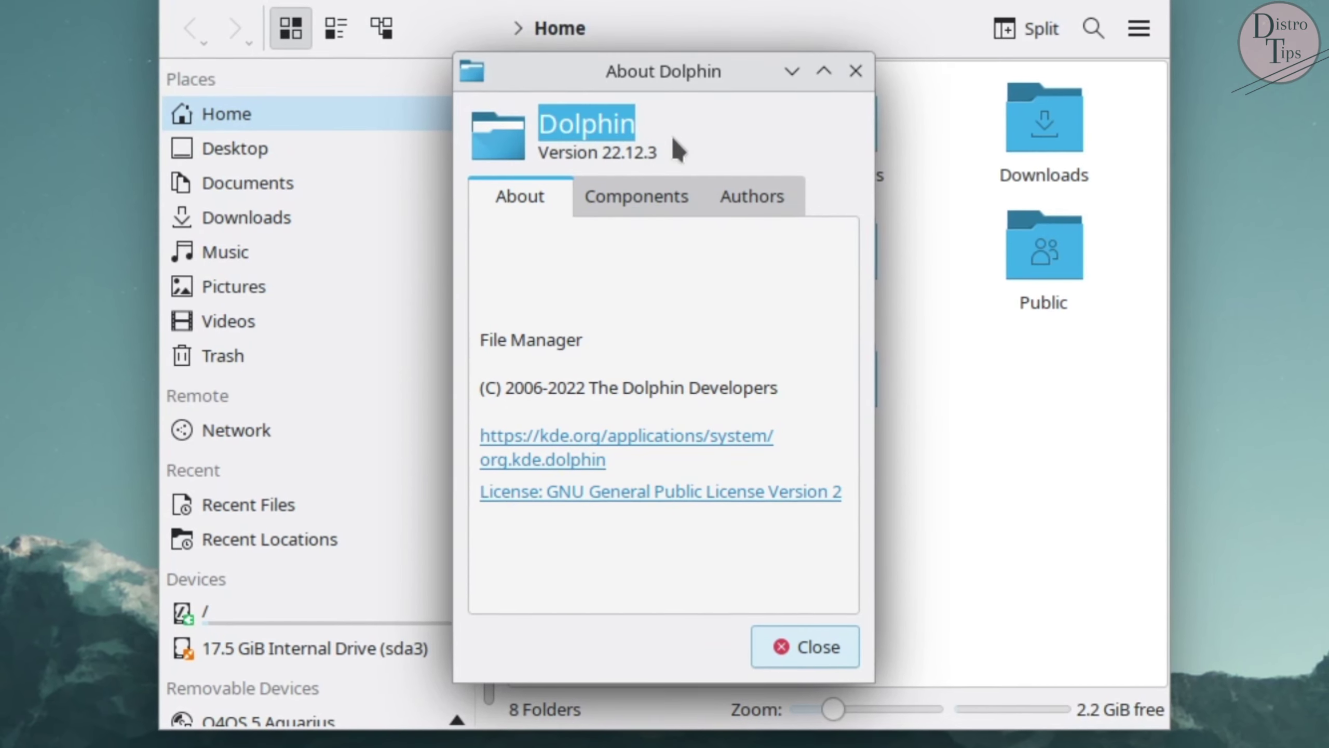
- View the Components and Authors information for Dolphin, highlighting the KDE Frameworks and Qt versions, and close the About window
left_click(622, 201)
left_click_drag(632, 276, 466, 253)
left_click_drag(763, 421, 461, 374)
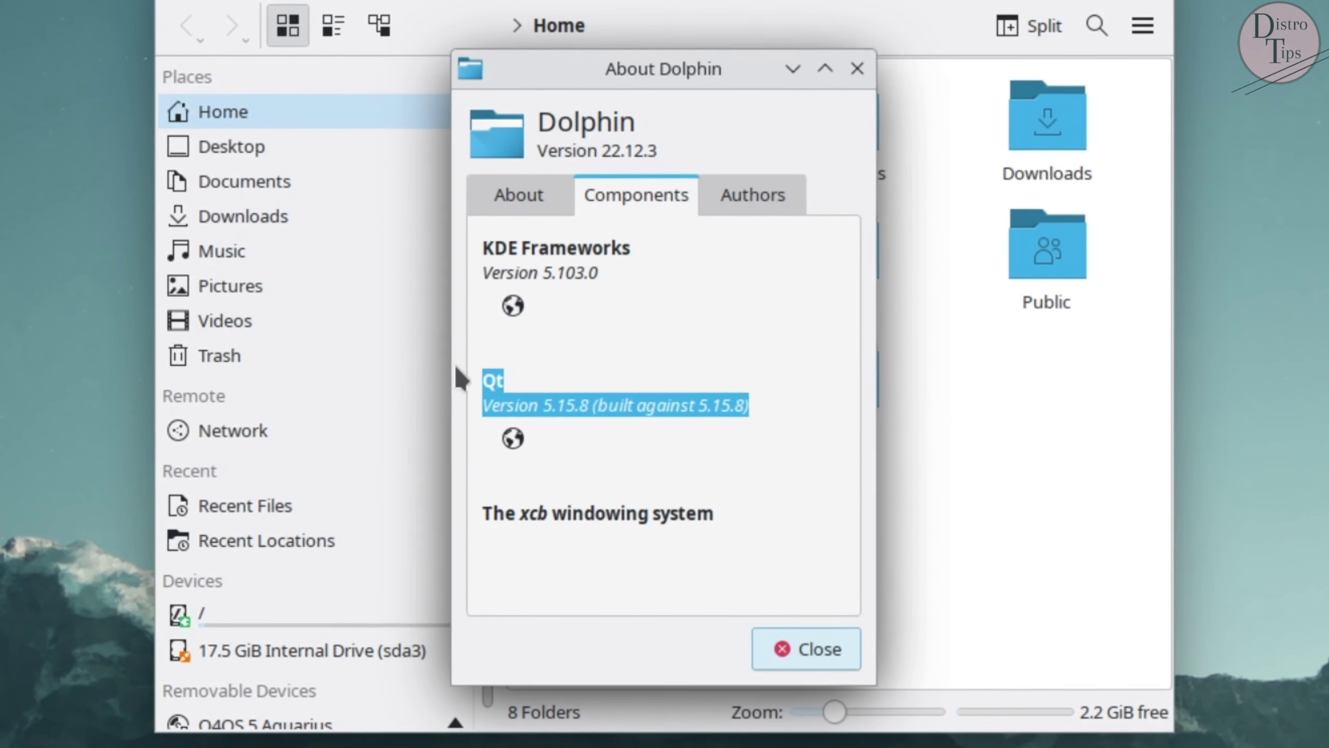
left_click(779, 199)
left_click(503, 204)
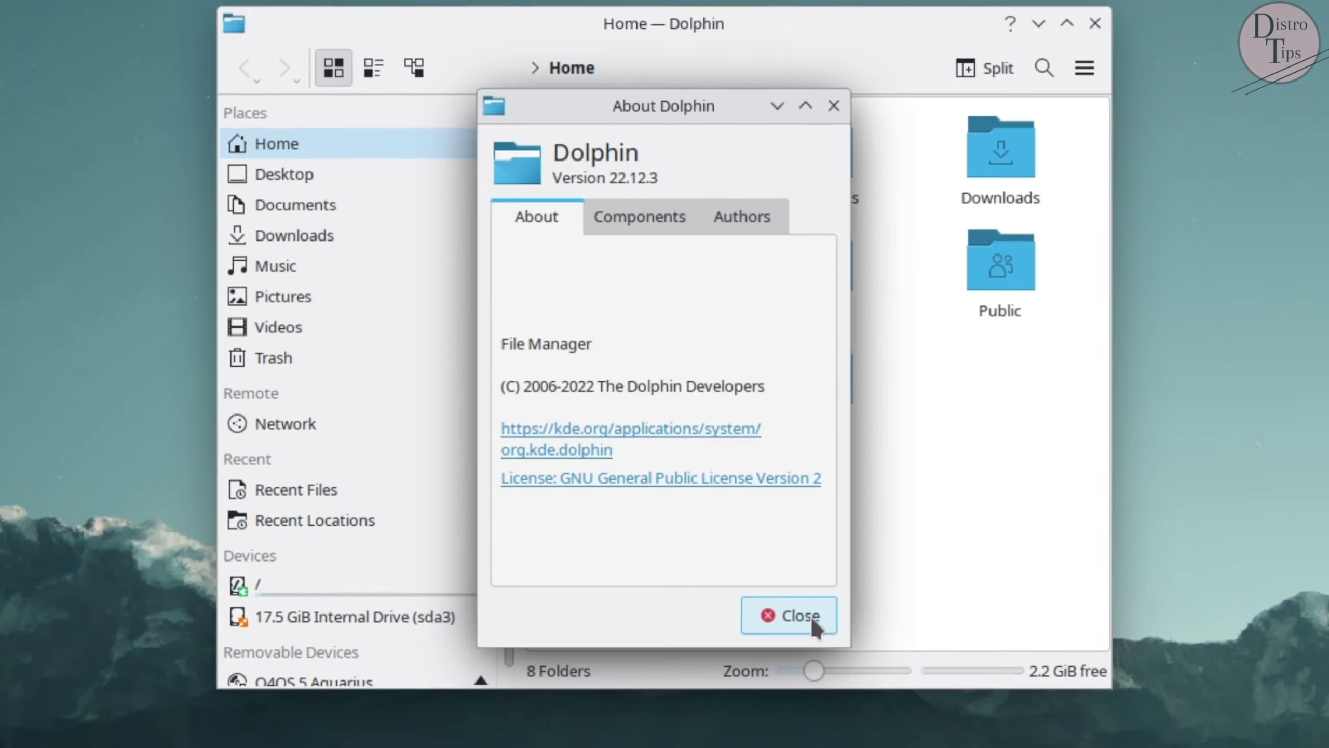
left_click(809, 654)
- Browse the Desktop, Documents, Downloads and Music folders, the 17.5 GiB internal drive and the root folder in Dolphin
left_click(420, 257)
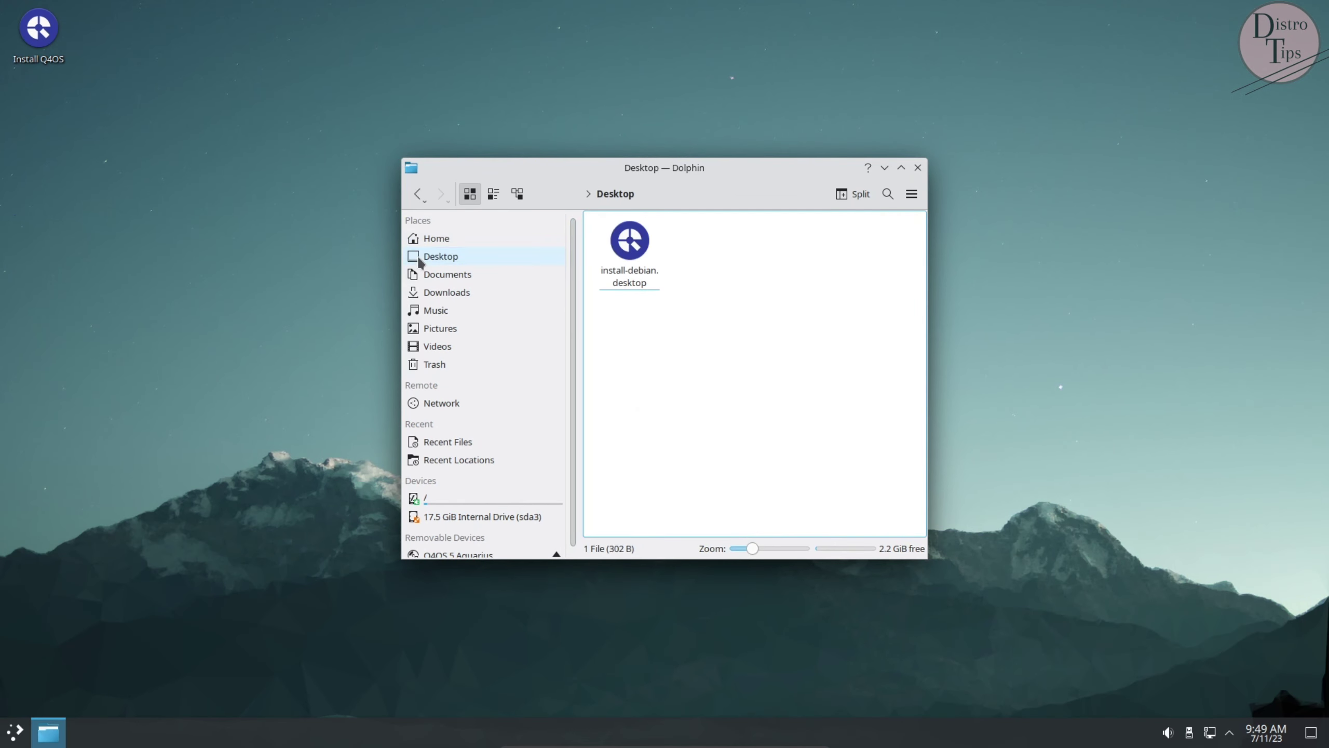
left_click(437, 277)
left_click(438, 292)
left_click(437, 310)
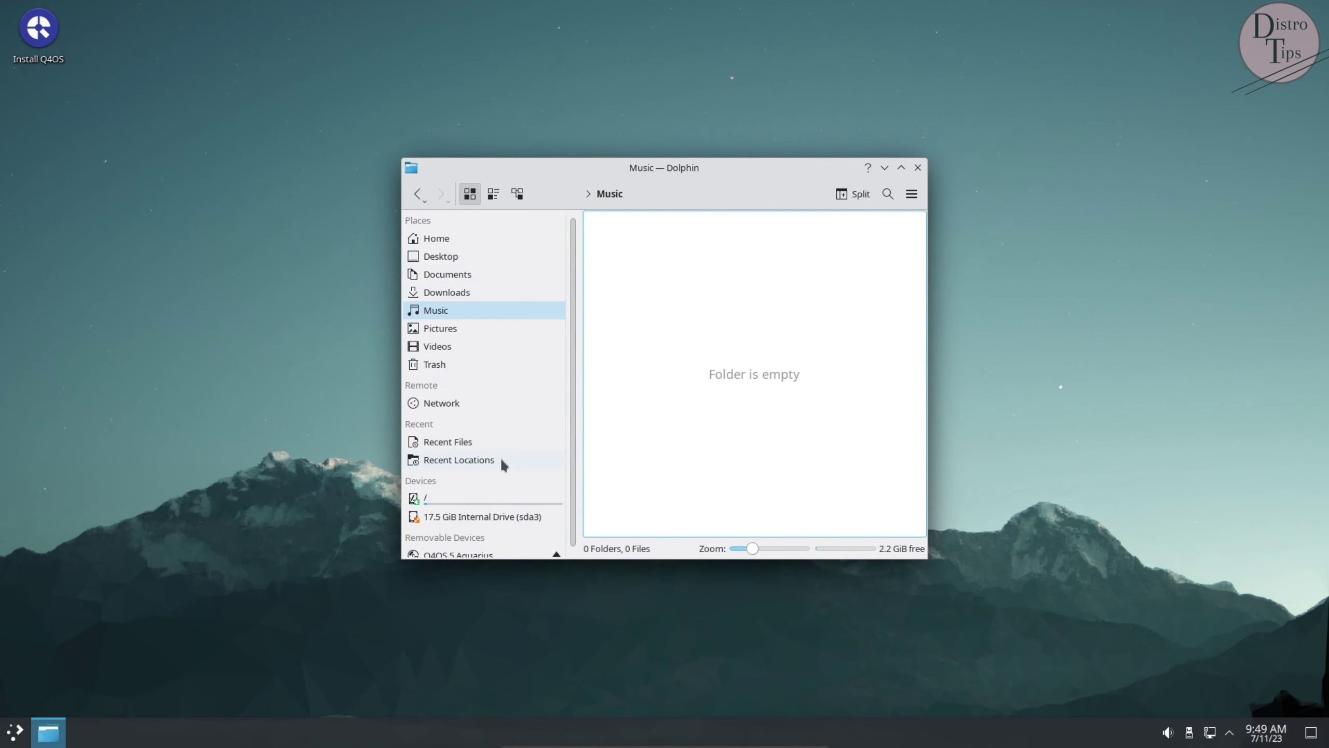
left_click(414, 516)
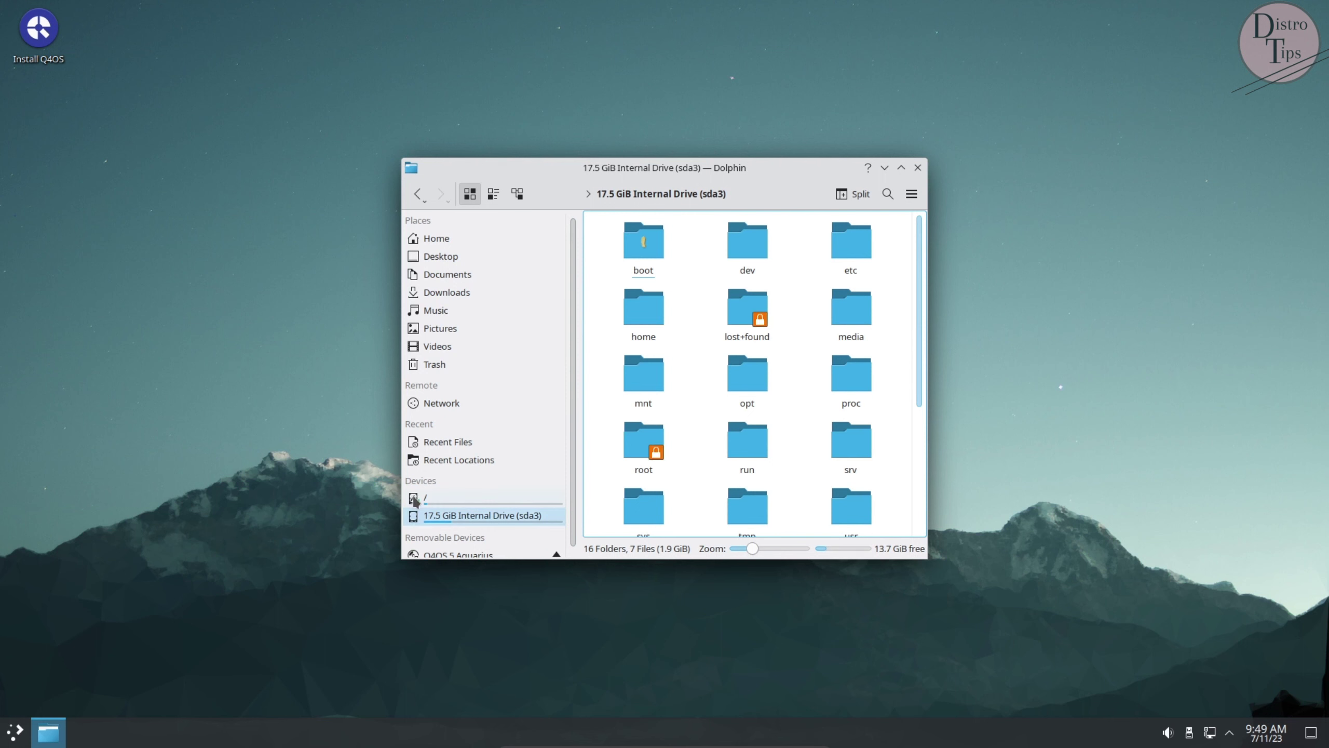
left_click(414, 499)
- Open Dolphin's configuration and view the Confirmations, Status Bar and Behavior options of the General page
left_click(912, 194)
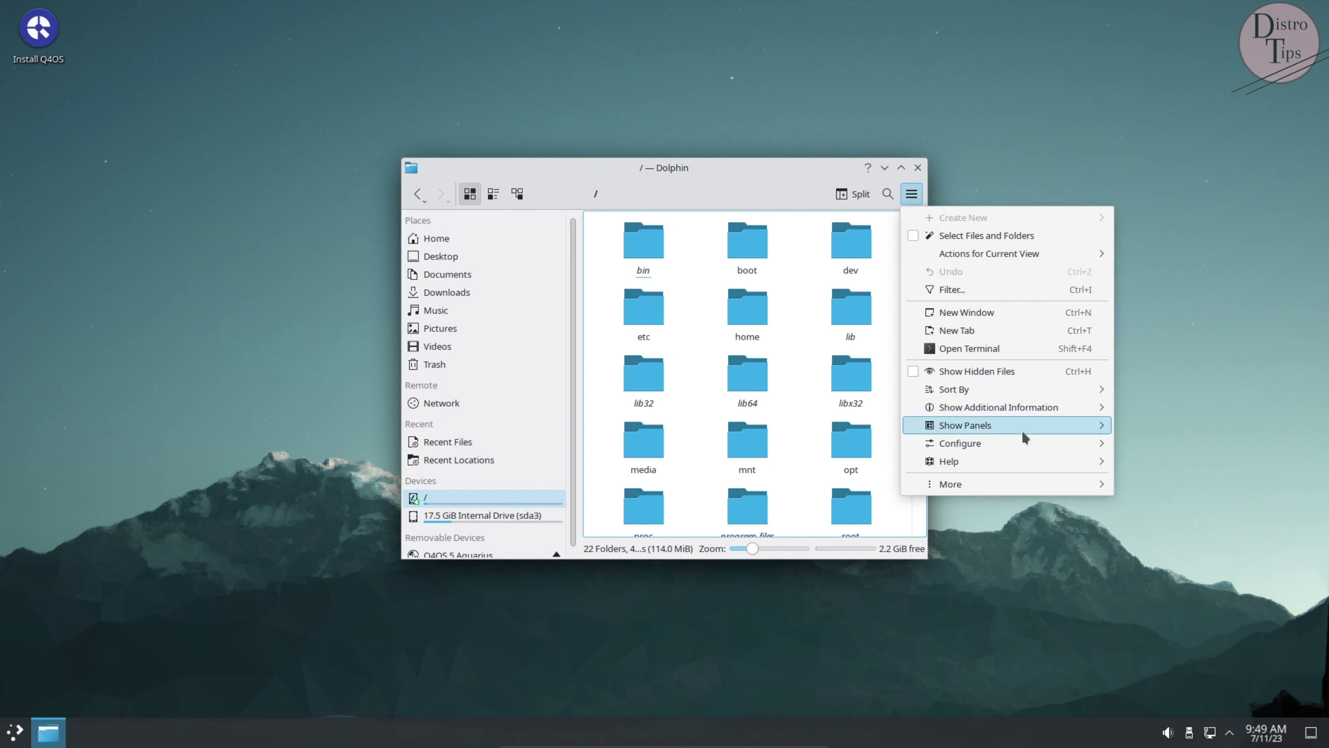
mouse_move(977, 443)
left_click(776, 496)
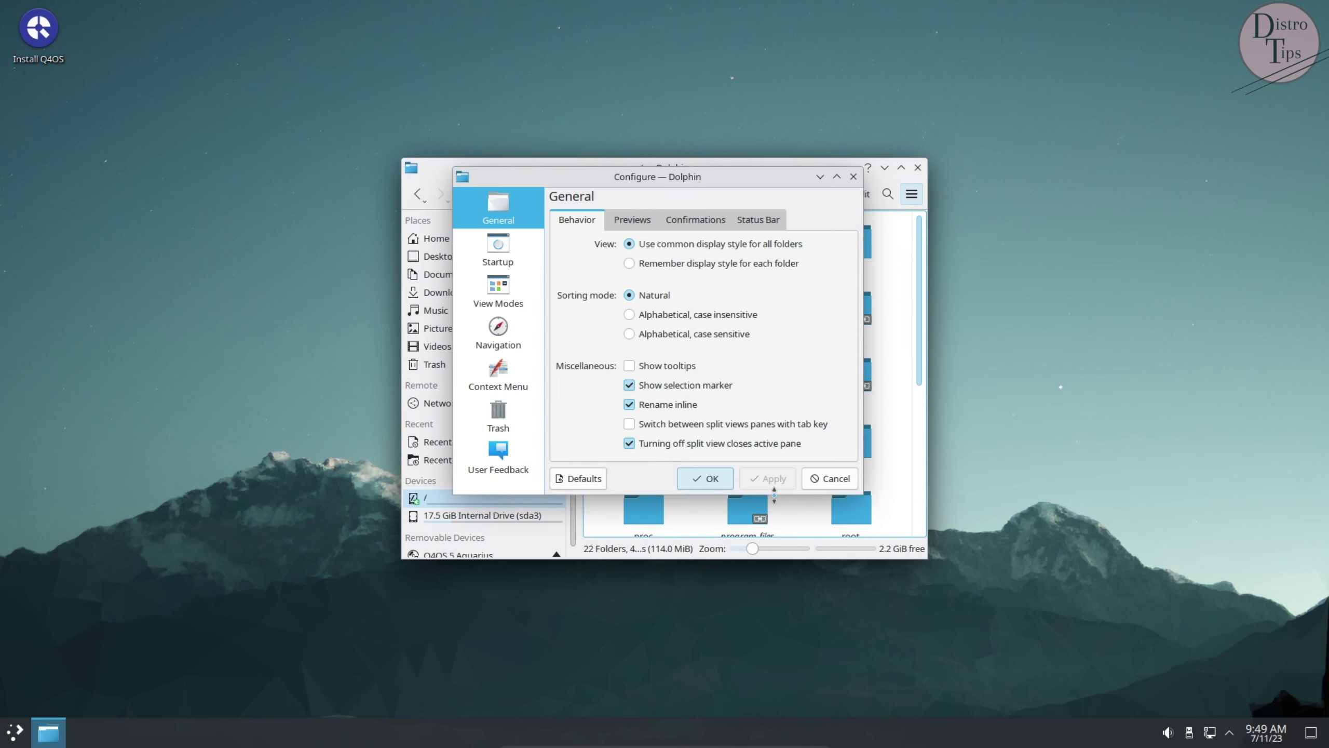
left_click(705, 220)
left_click(758, 220)
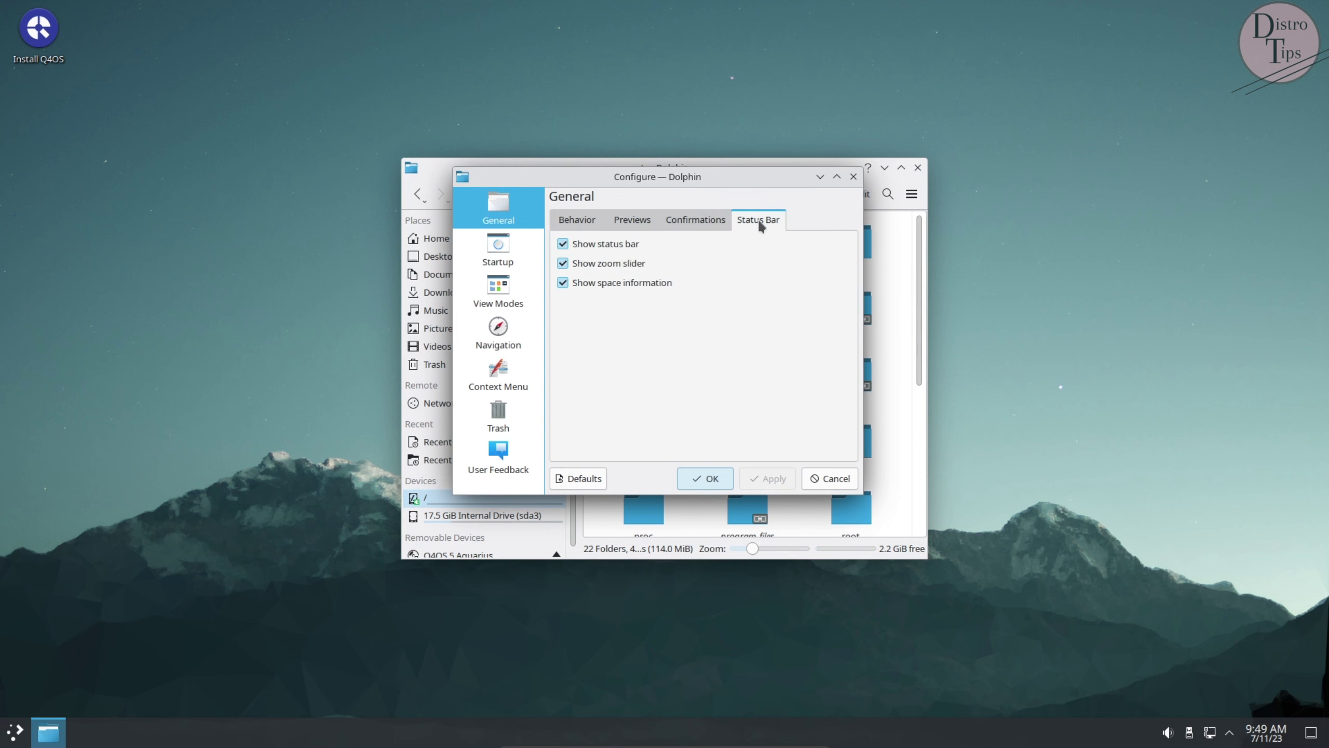
left_click(577, 220)
- View the Startup, Navigation, Trash and User Feedback pages, cancel the configuration and close Dolphin
left_click(500, 250)
left_click(517, 332)
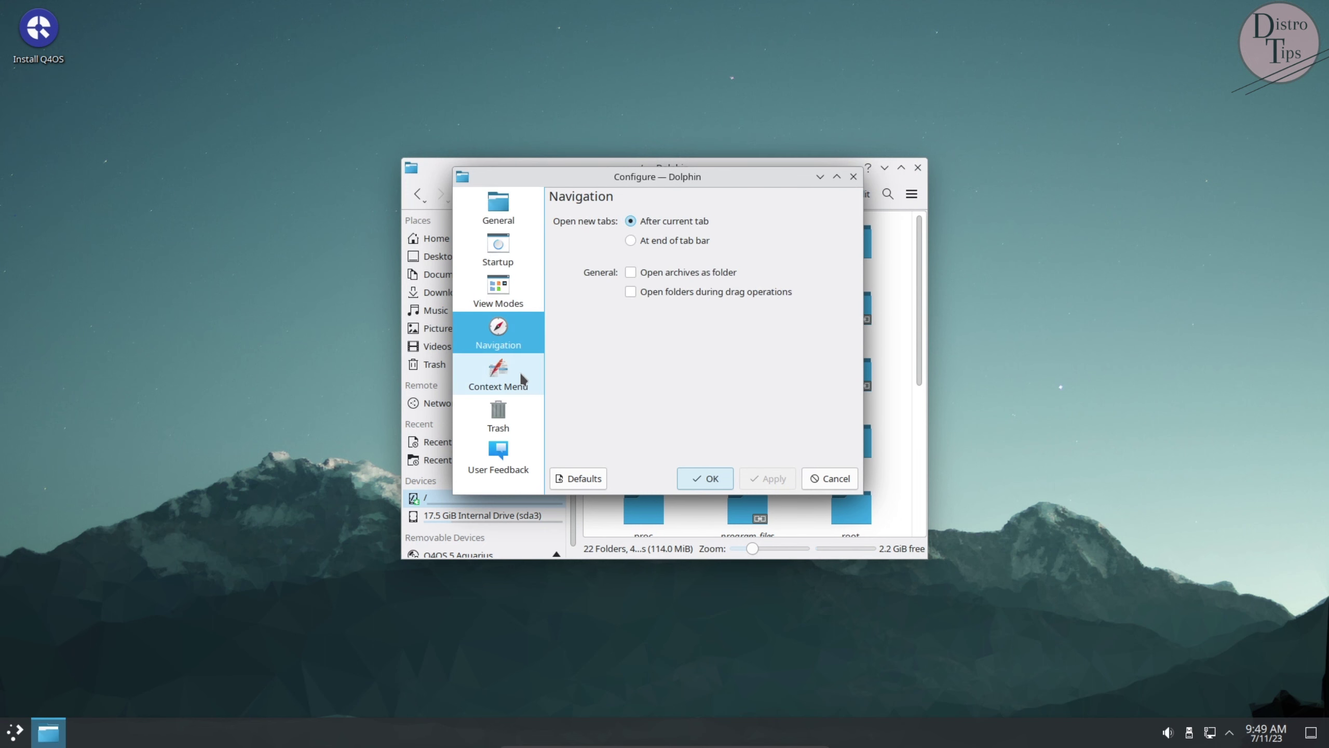
left_click(519, 410)
left_click(521, 453)
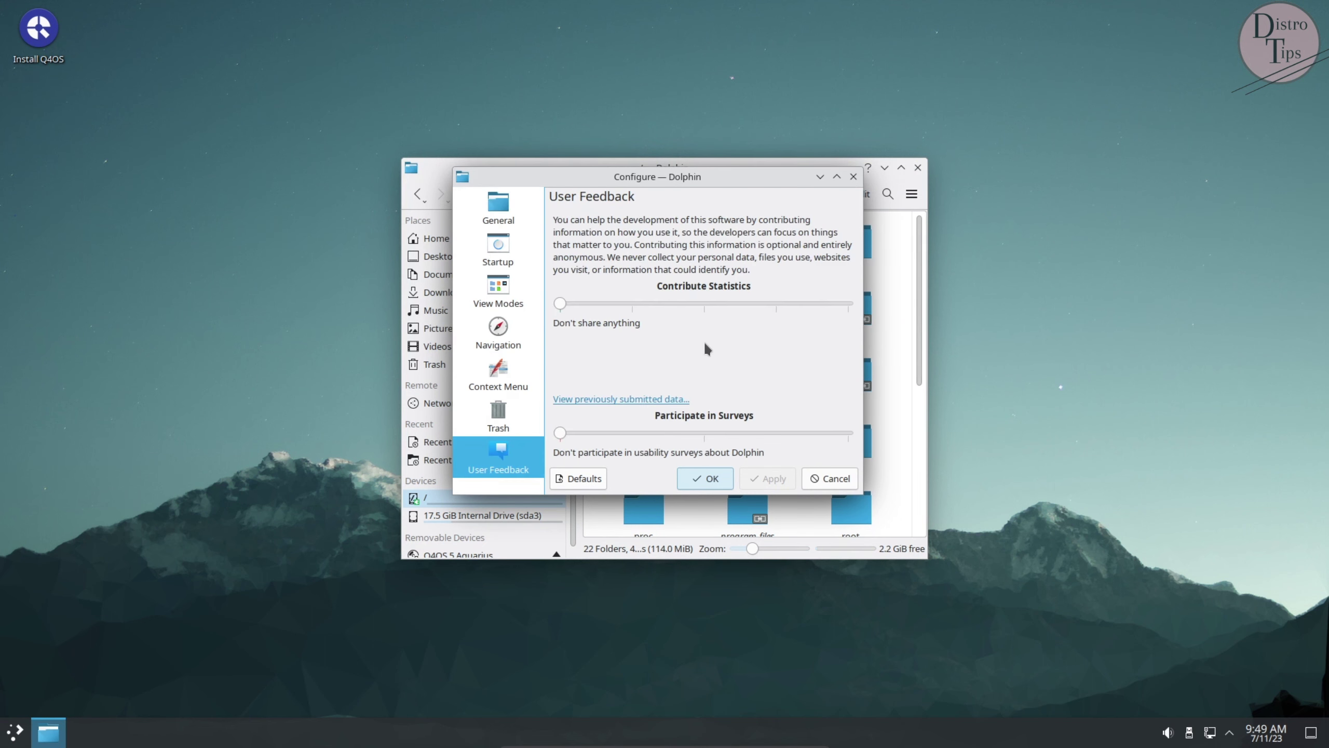
left_click(816, 481)
left_click(918, 168)
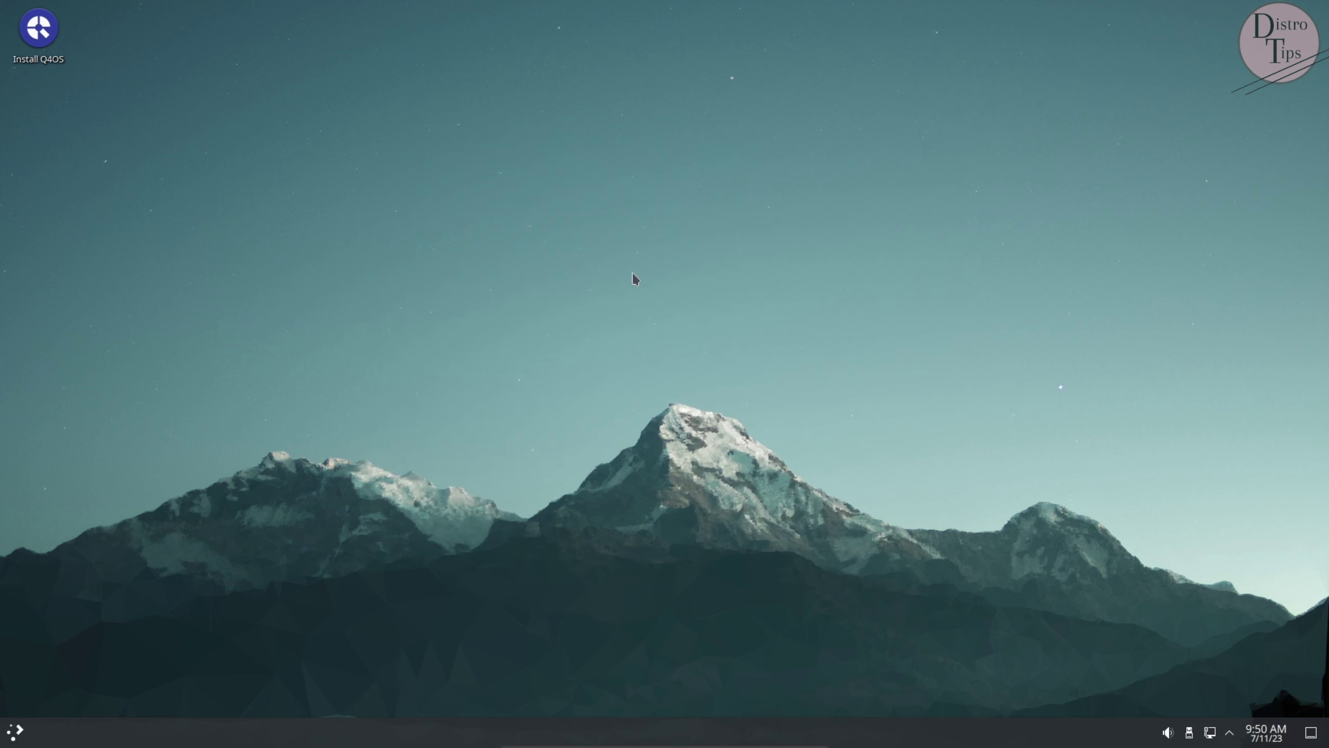
- Launch the Sweeper system cleaner and view its About information, highlighting the application name and version
left_click(14, 733)
mouse_move(48, 439)
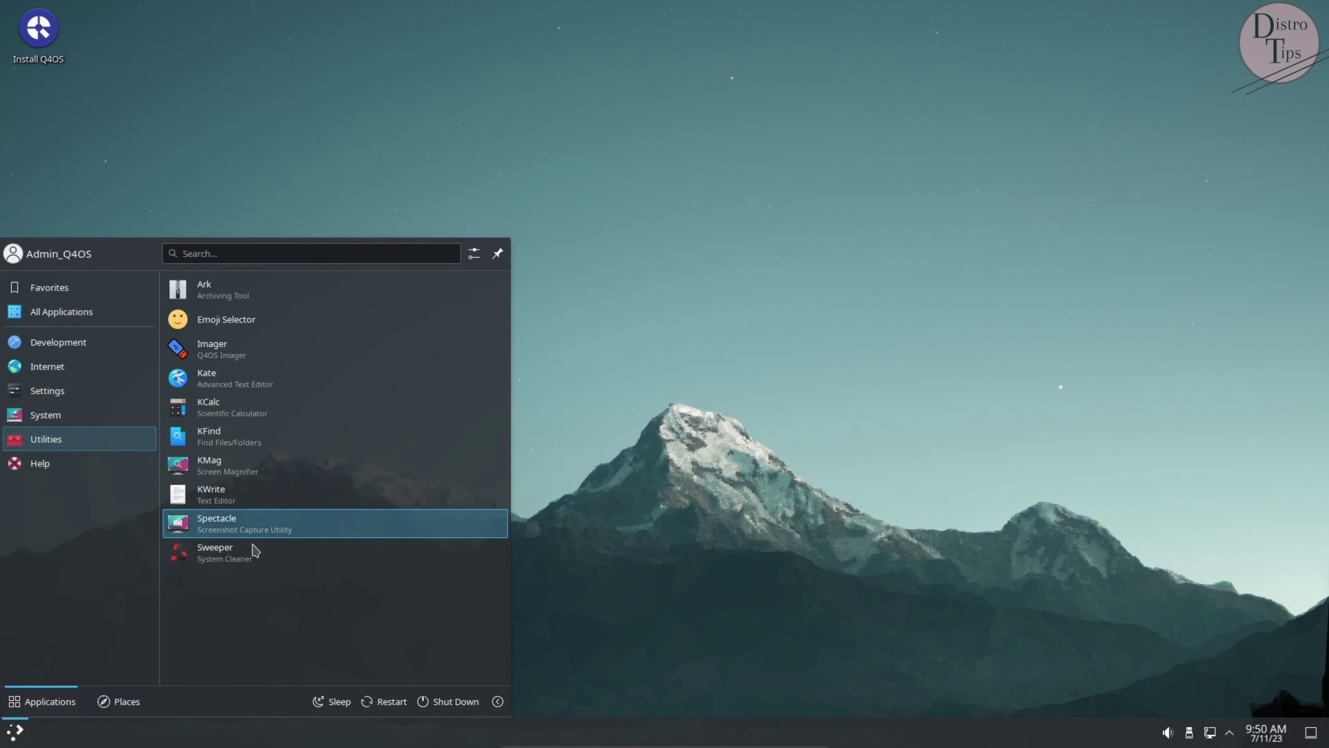
left_click(234, 560)
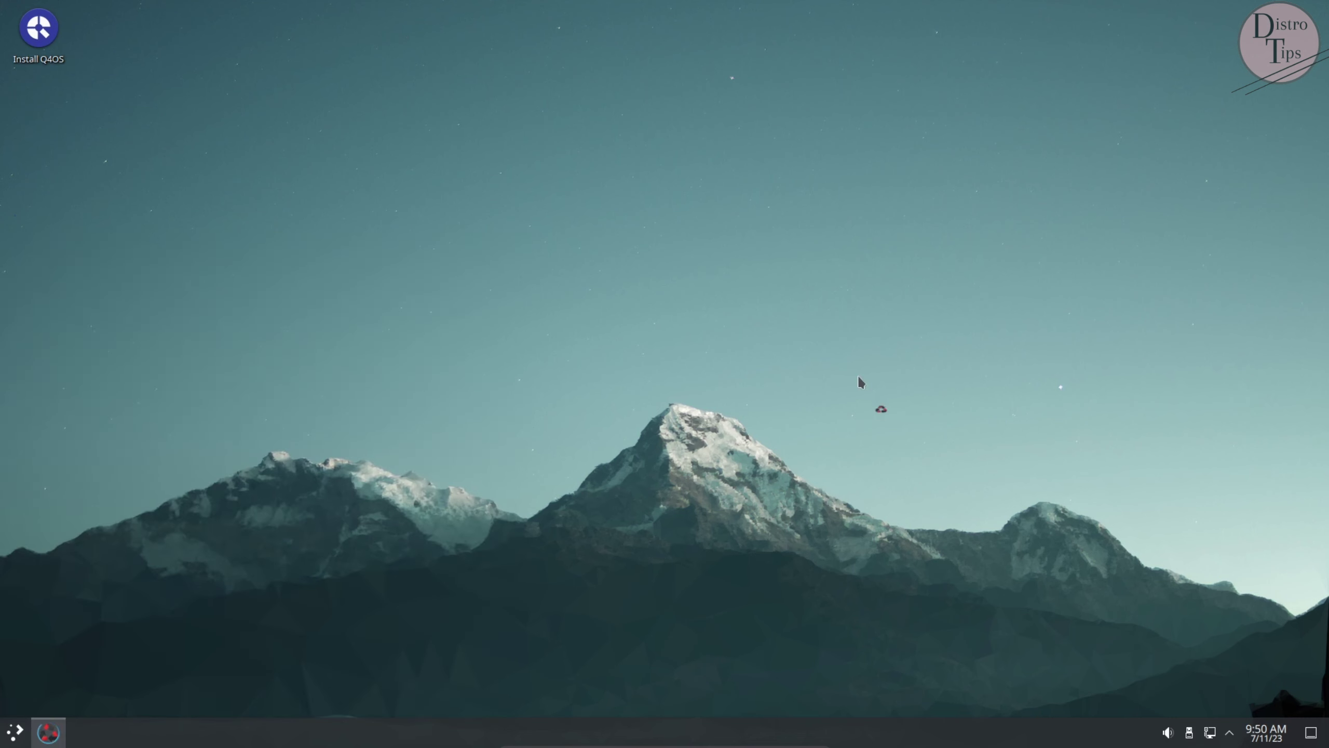
left_click(495, 213)
mouse_move(534, 212)
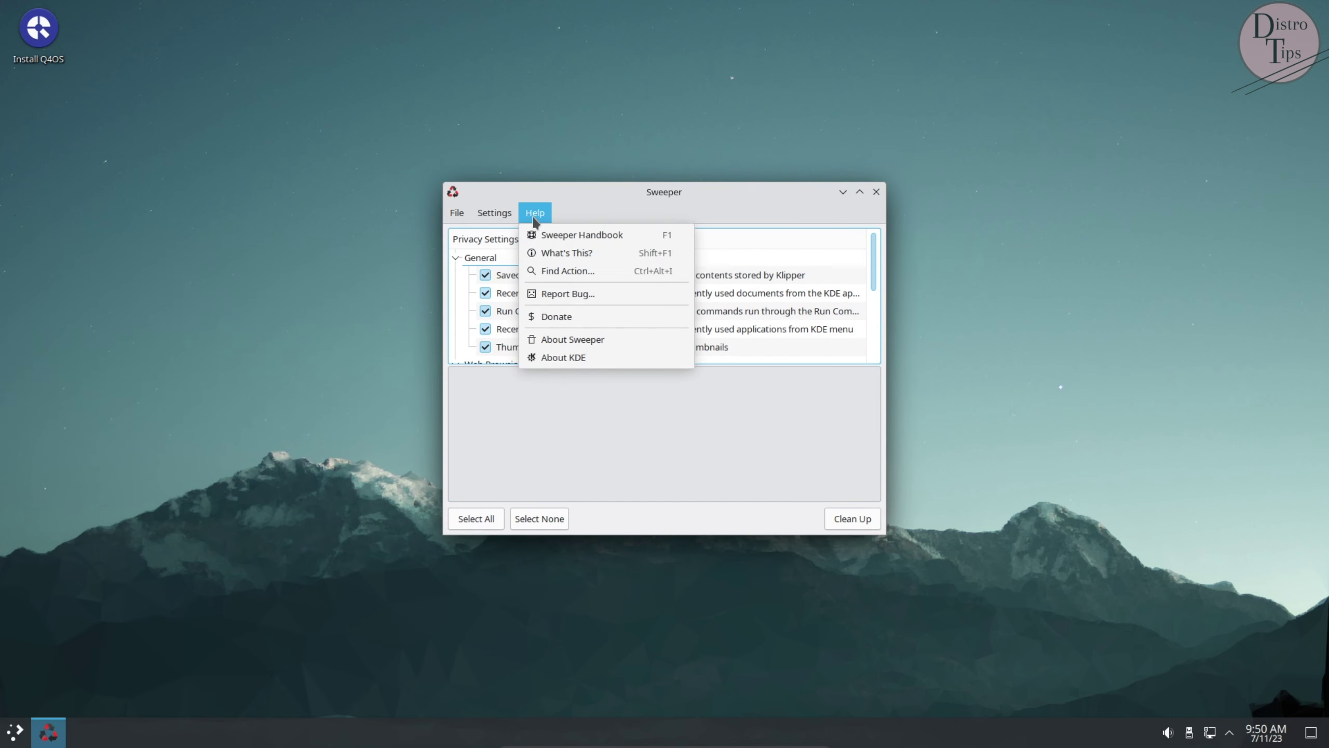
left_click(596, 337)
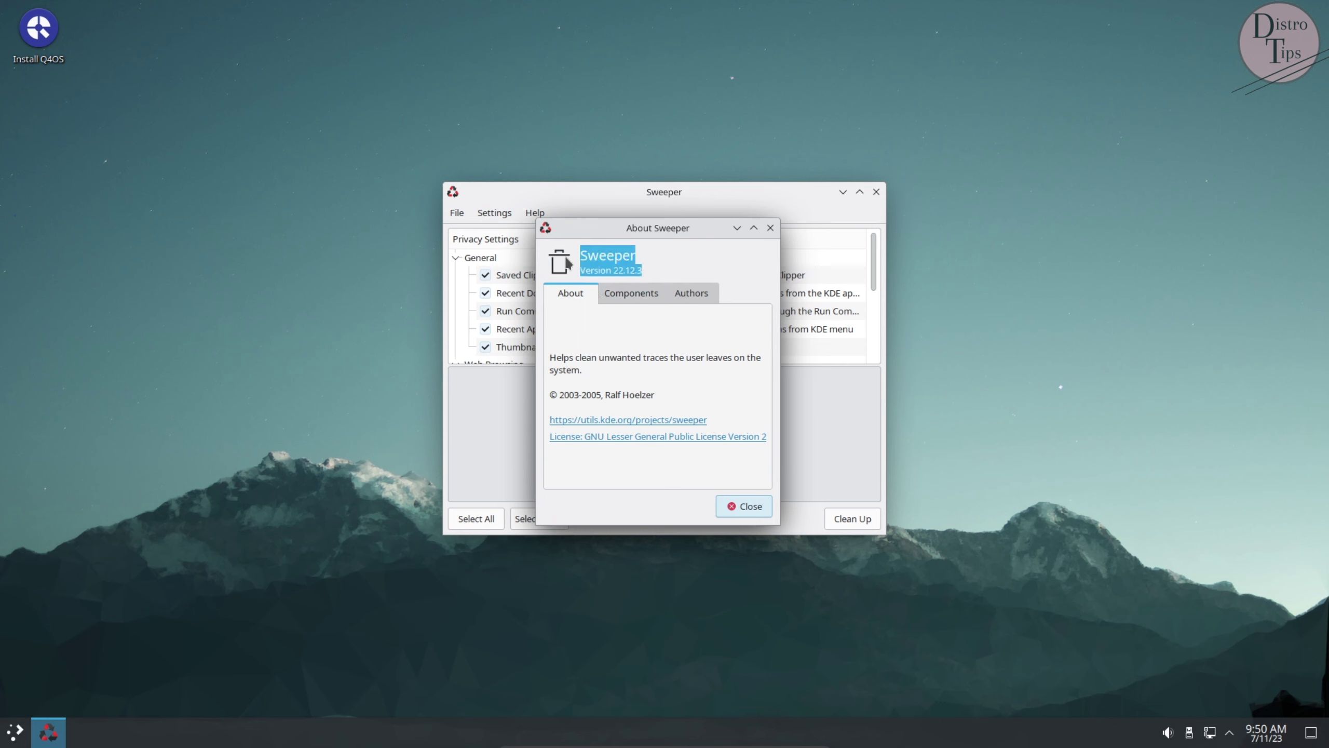
- View the Components and Authors information for Sweeper, return to the general information, and close the About window and Sweeper
left_click(631, 293)
key("Tab")
key("Tab")
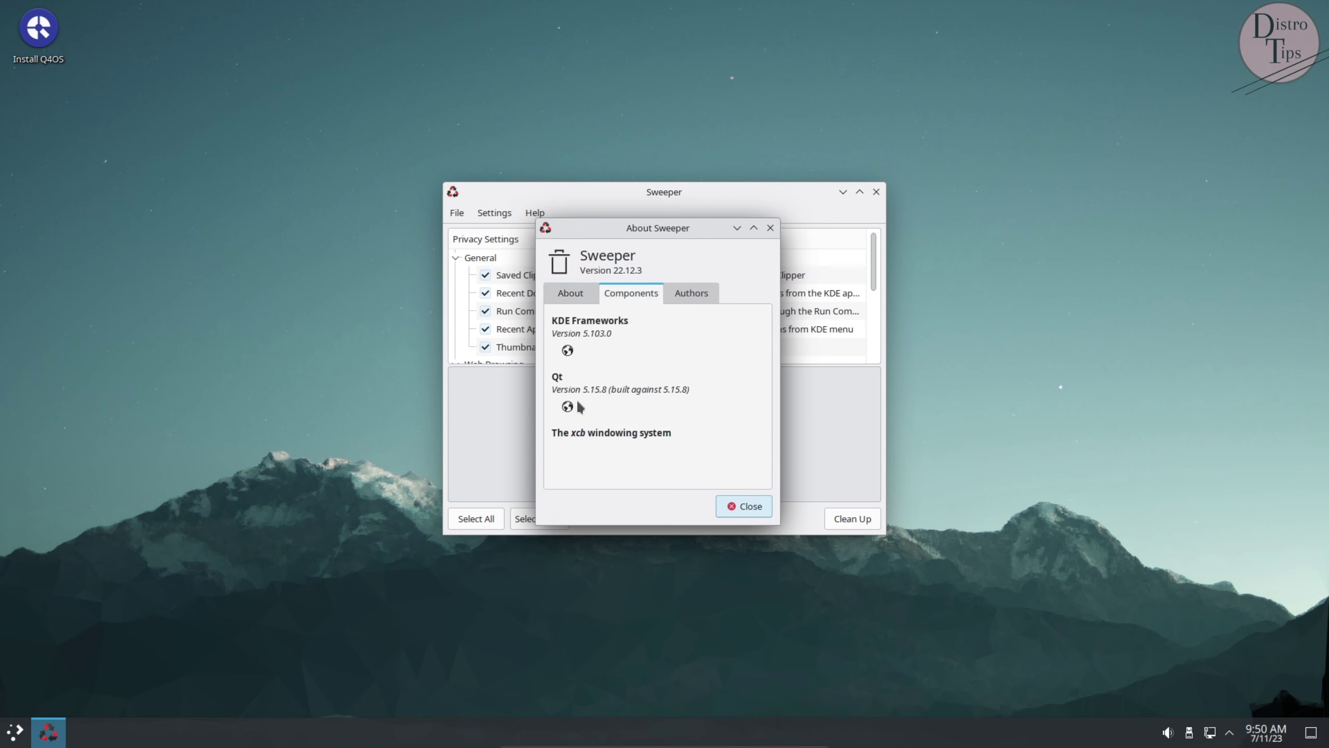
key("Tab")
left_click(676, 289)
left_click(571, 293)
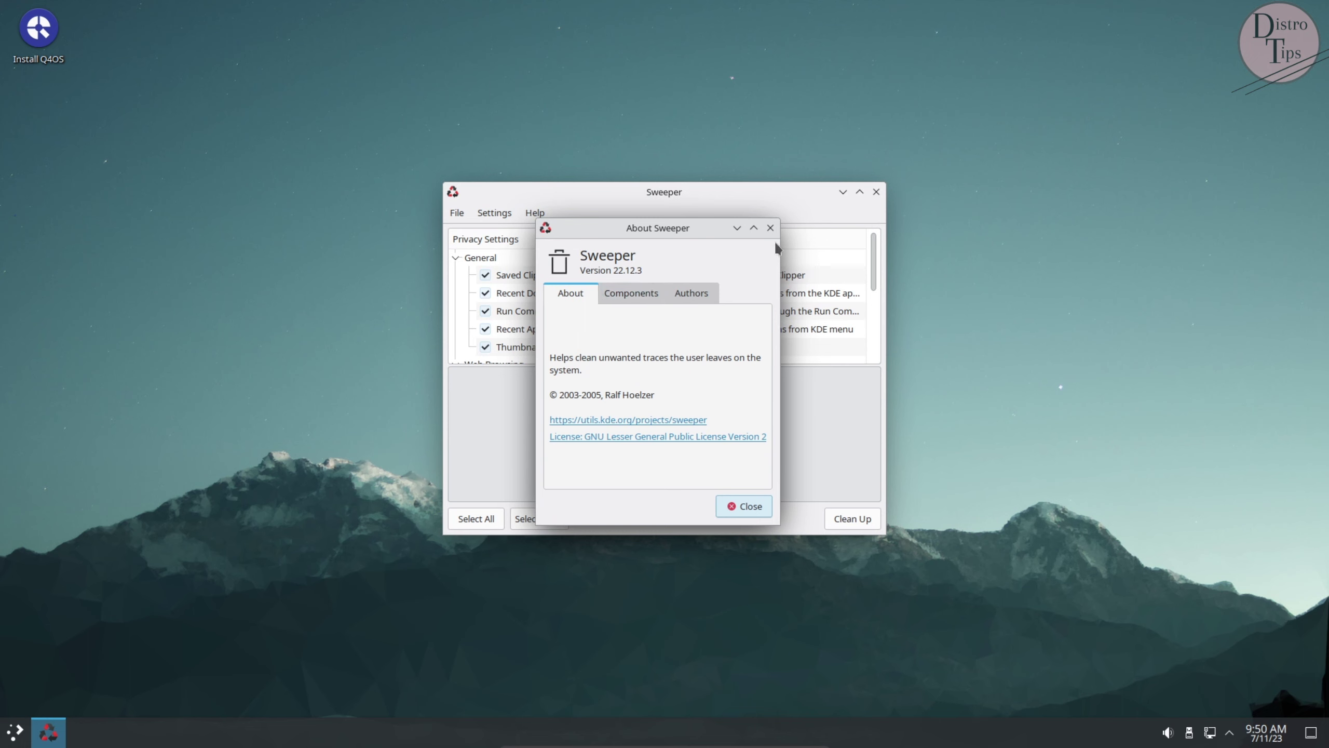
left_click(770, 229)
left_click(457, 212)
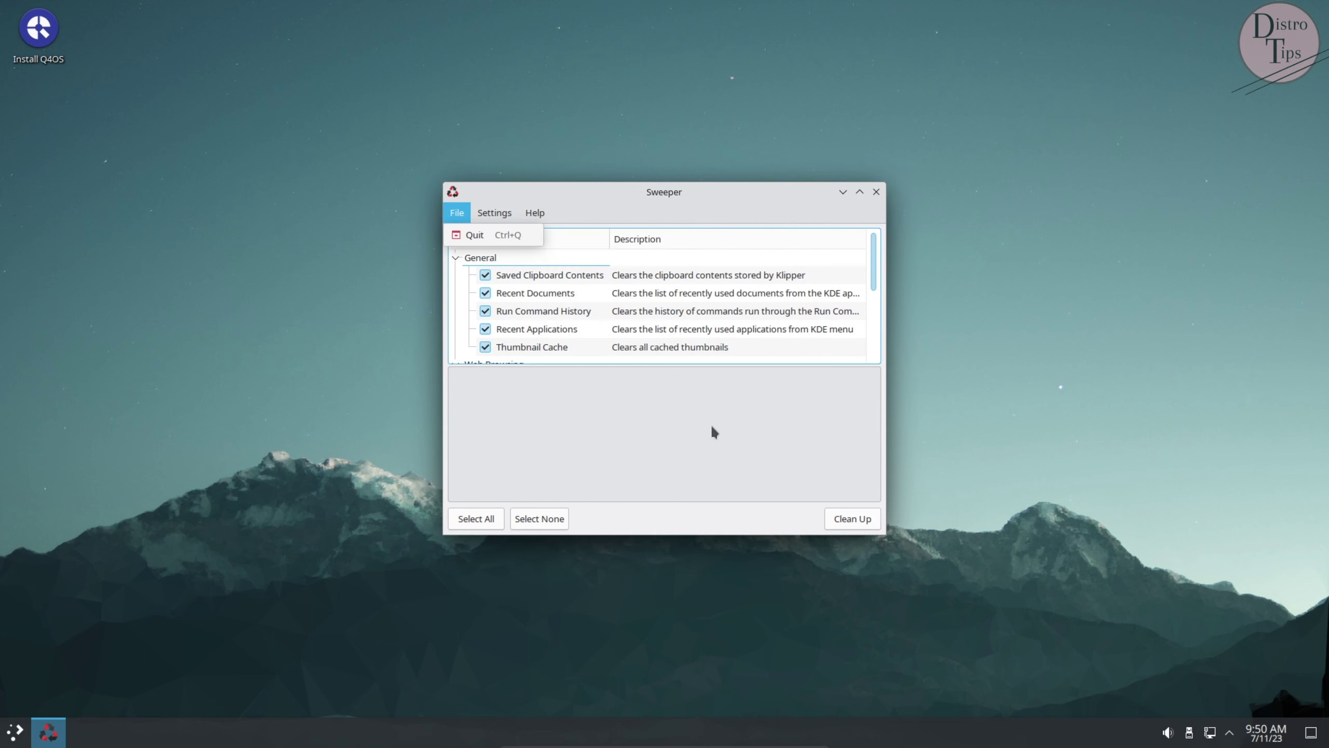
left_click(722, 427)
left_click(876, 191)
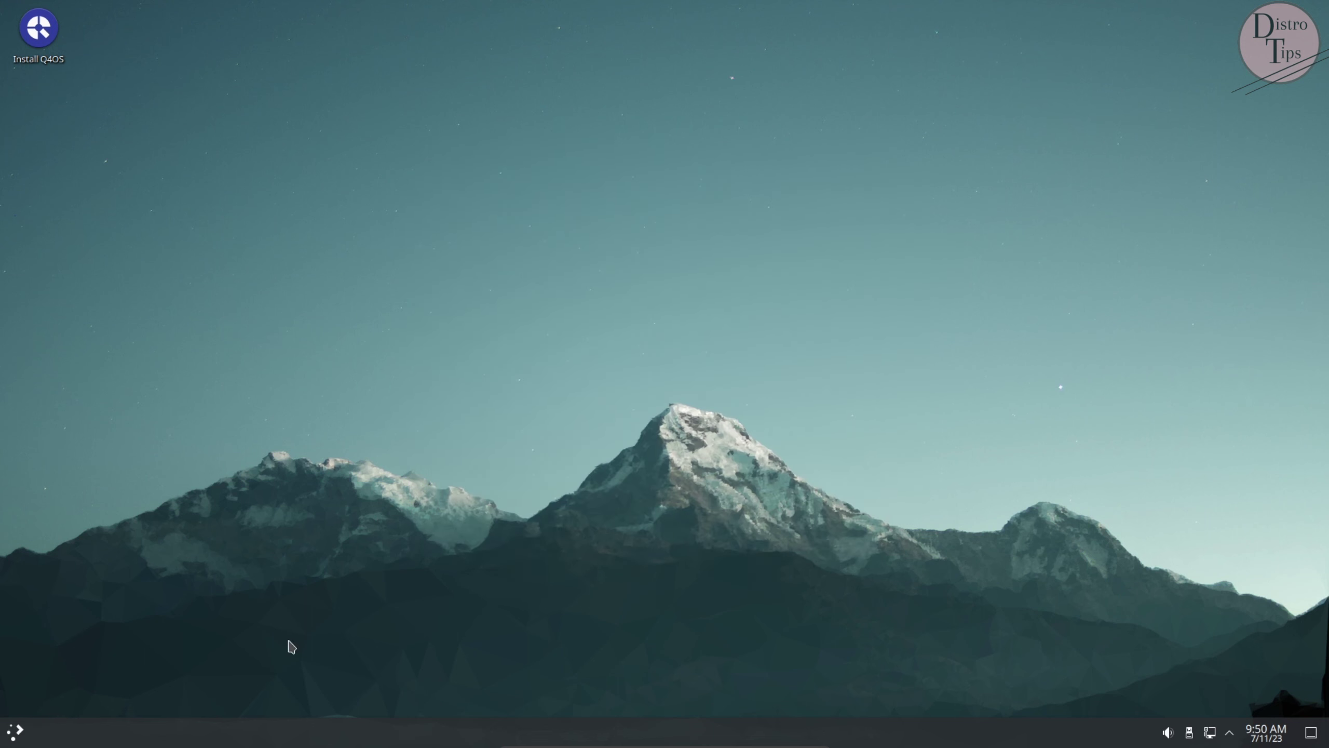
- Browse the System, Settings and Utilities applications, launch KCalc and view its About information, highlighting the name and version
left_click(22, 738)
mouse_move(51, 417)
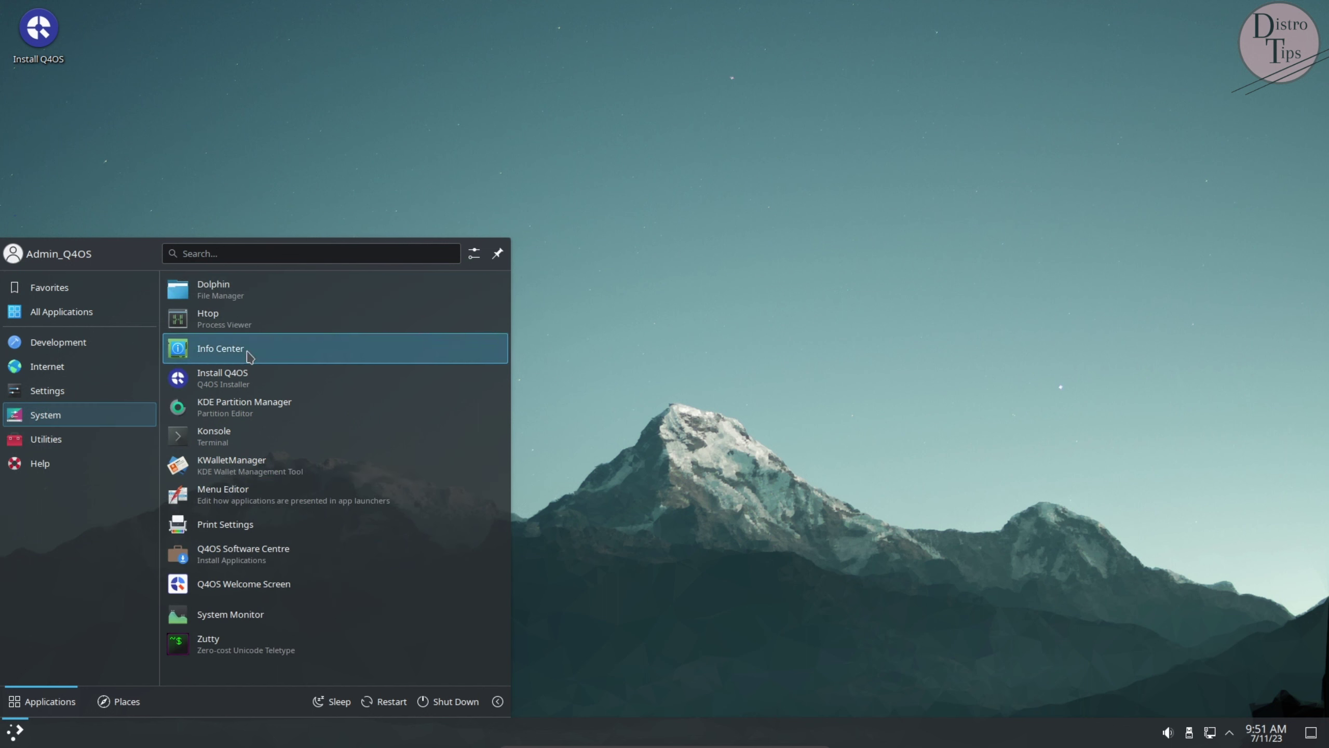
mouse_move(52, 373)
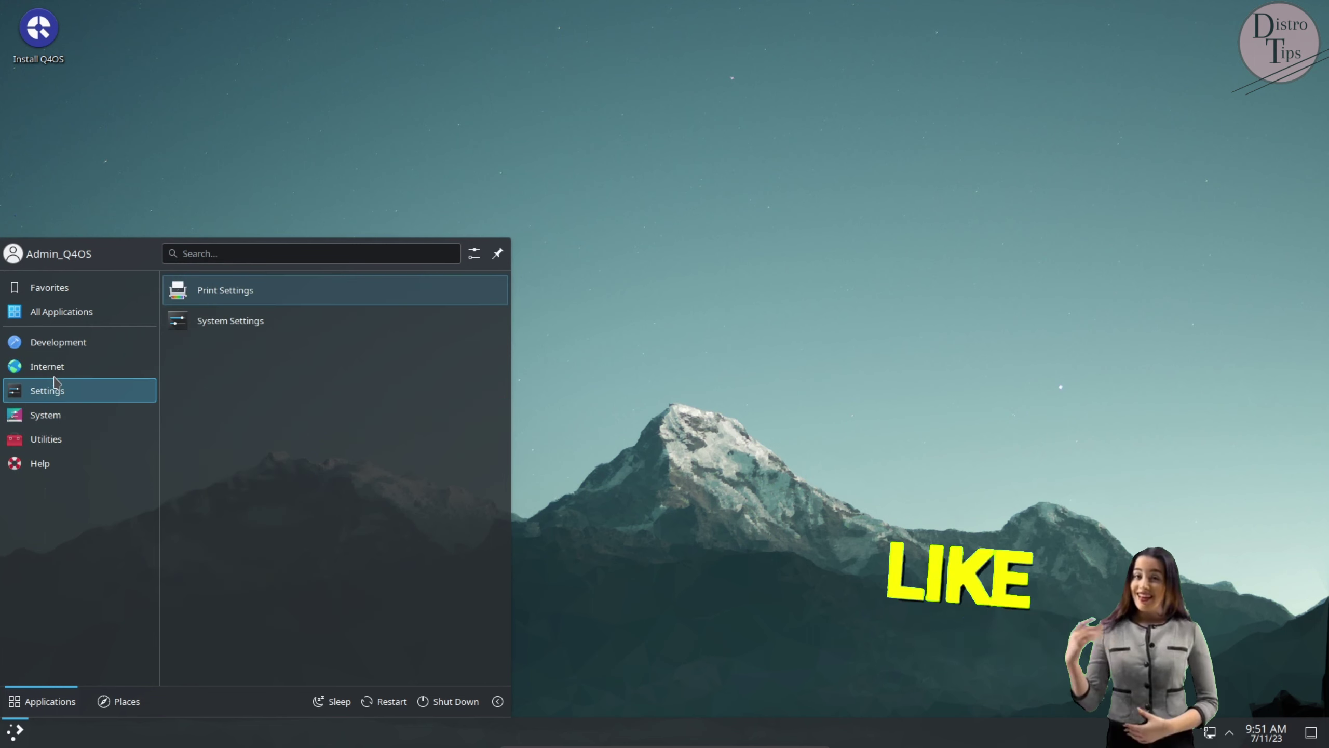
mouse_move(50, 440)
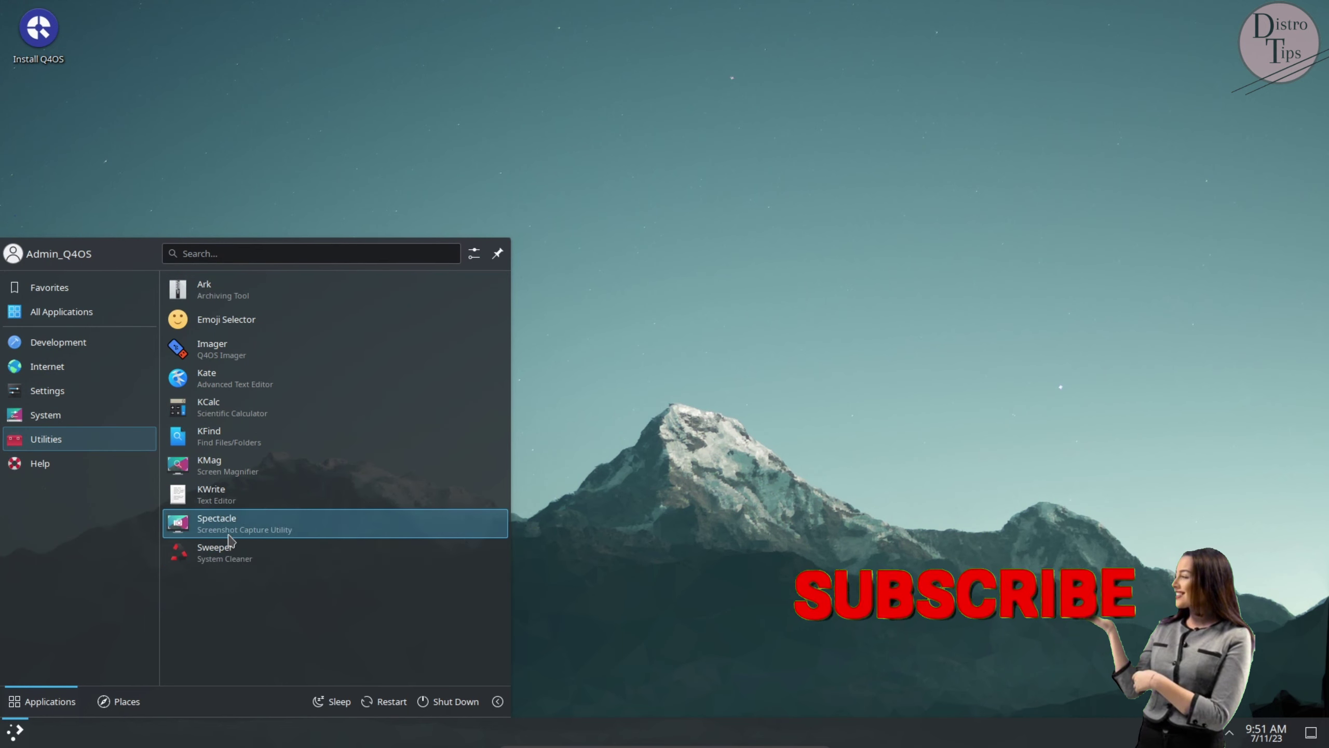
left_click(210, 408)
left_click(696, 275)
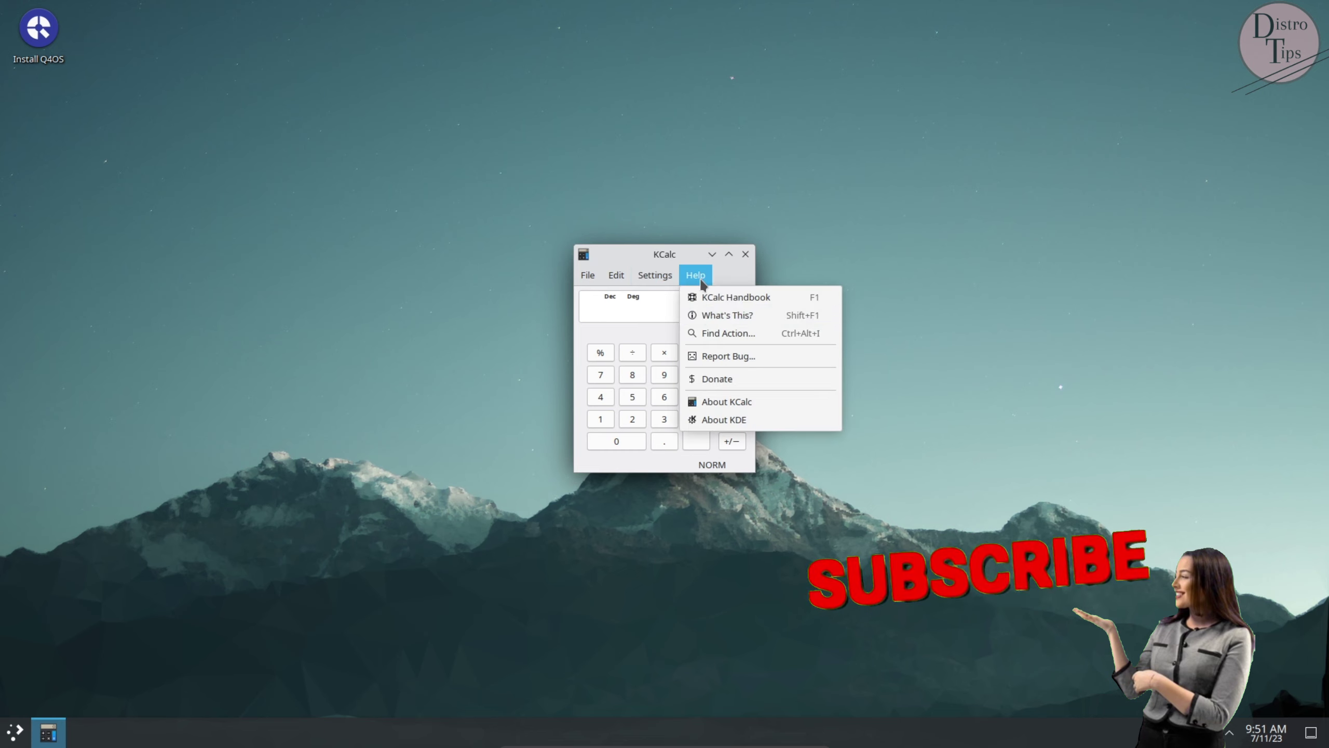
left_click(727, 402)
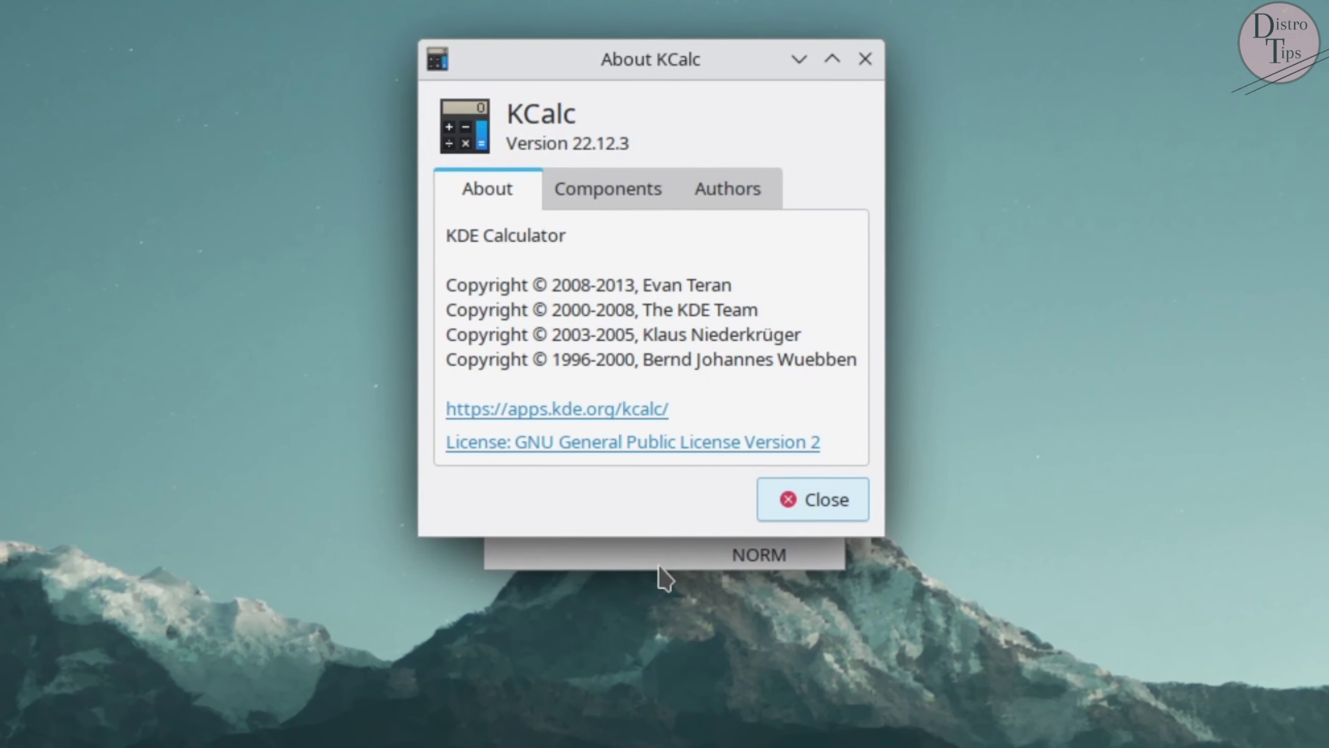
left_click_drag(650, 535, 653, 635)
left_click_drag(508, 107, 630, 212)
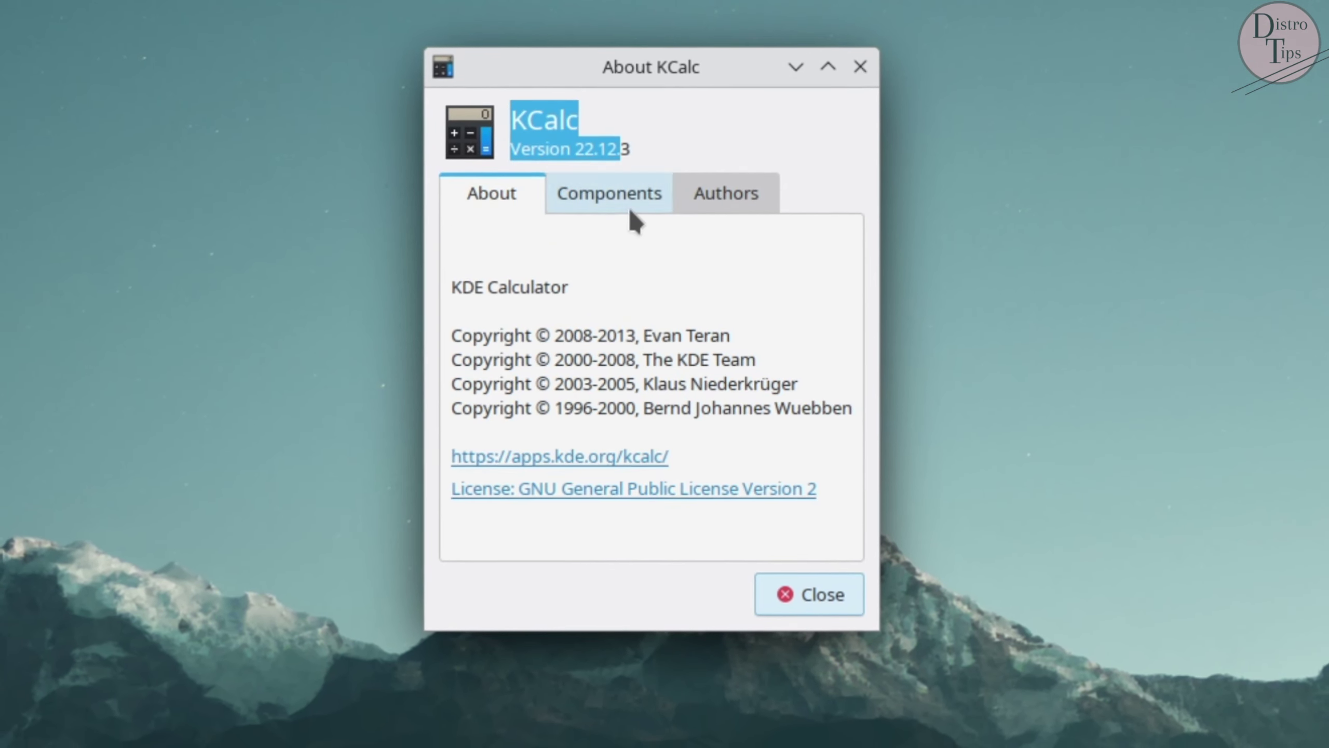
- View the Components and Authors information for KCalc, highlighting the KDE Frameworks and Qt details, and close the About window
left_click(630, 210)
left_click_drag(593, 276, 456, 241)
left_click_drag(711, 403, 897, 325)
left_click(733, 193)
left_click(510, 201)
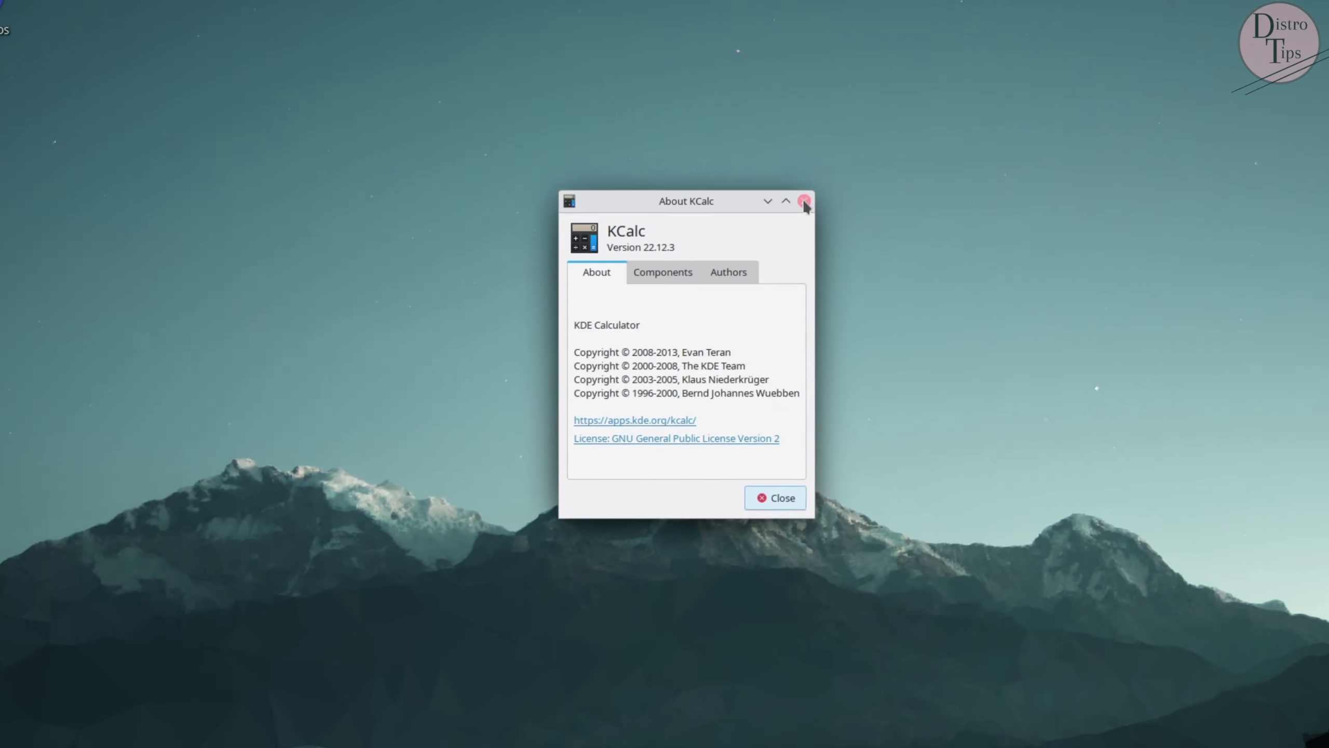
left_click(805, 202)
- View the General, Font and Constants pages of KCalc's configuration, and close the configuration and KCalc without changes
left_click(655, 278)
left_click(726, 453)
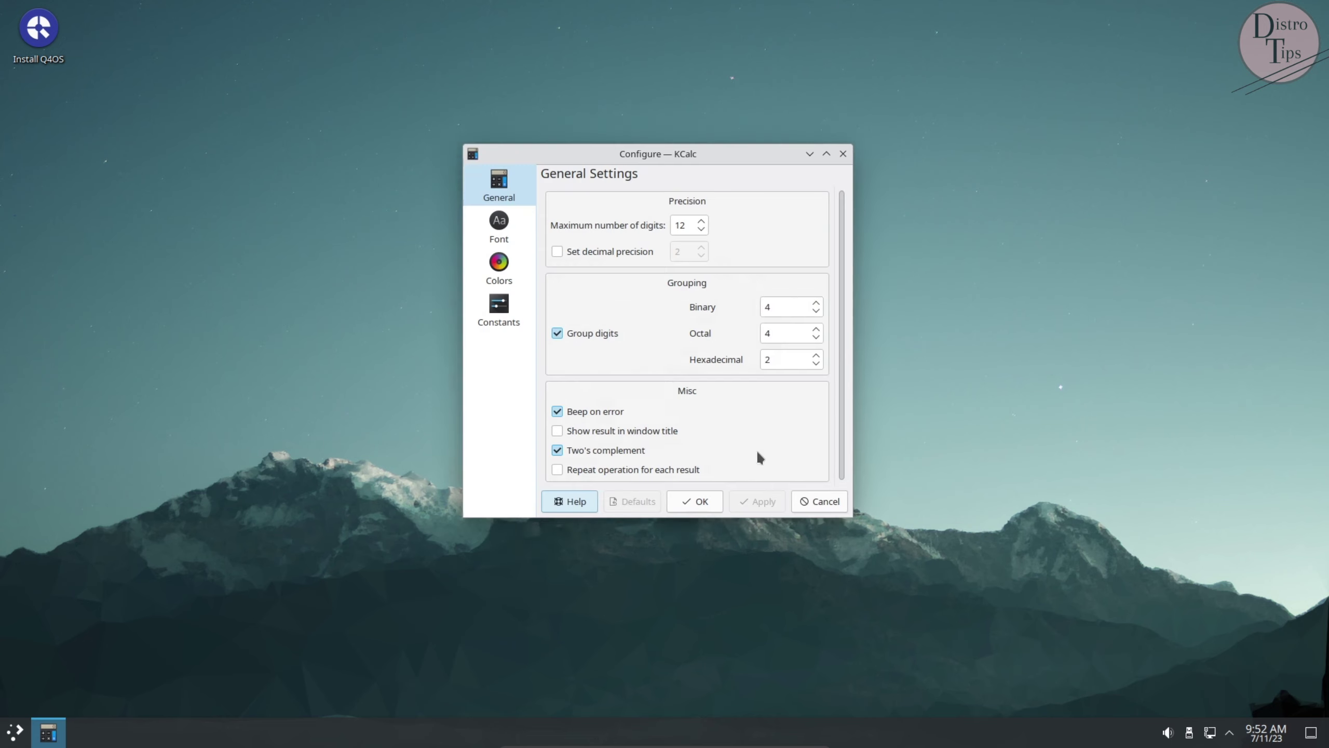
left_click(500, 228)
left_click(519, 312)
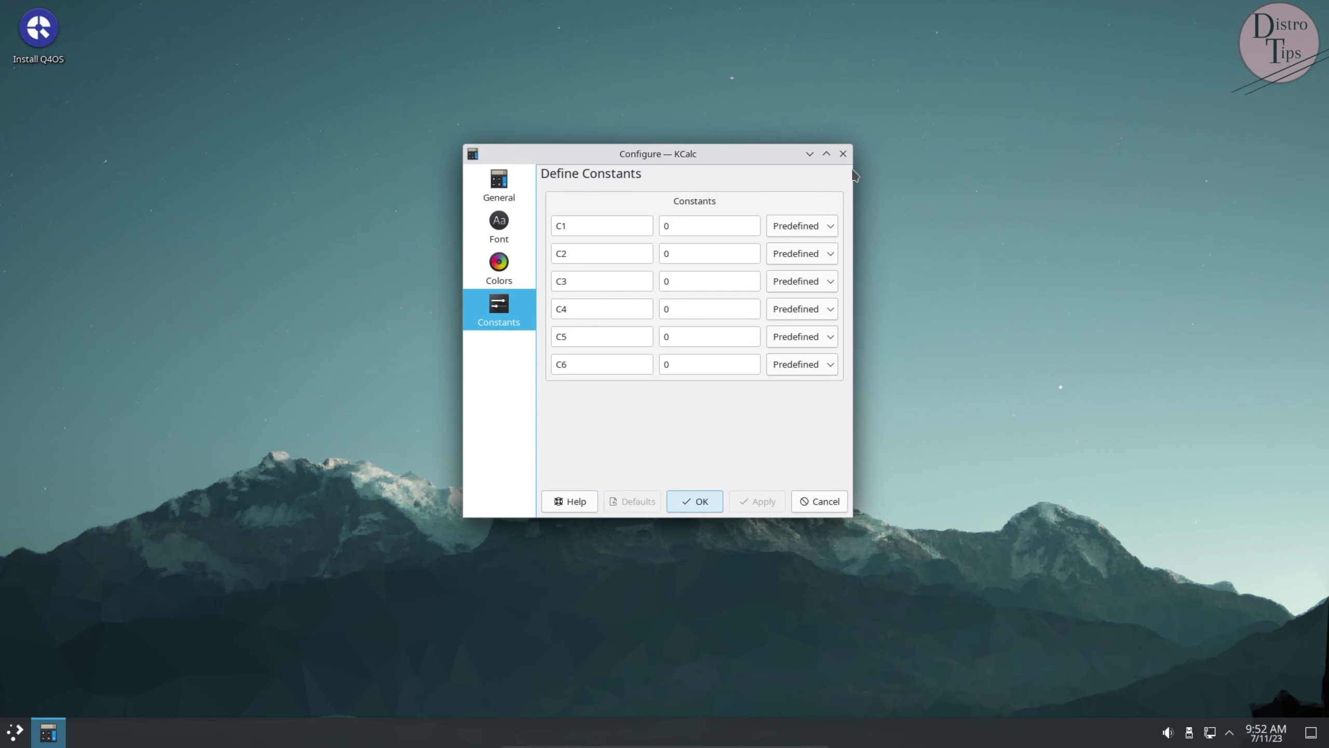
left_click(843, 153)
left_click(625, 277)
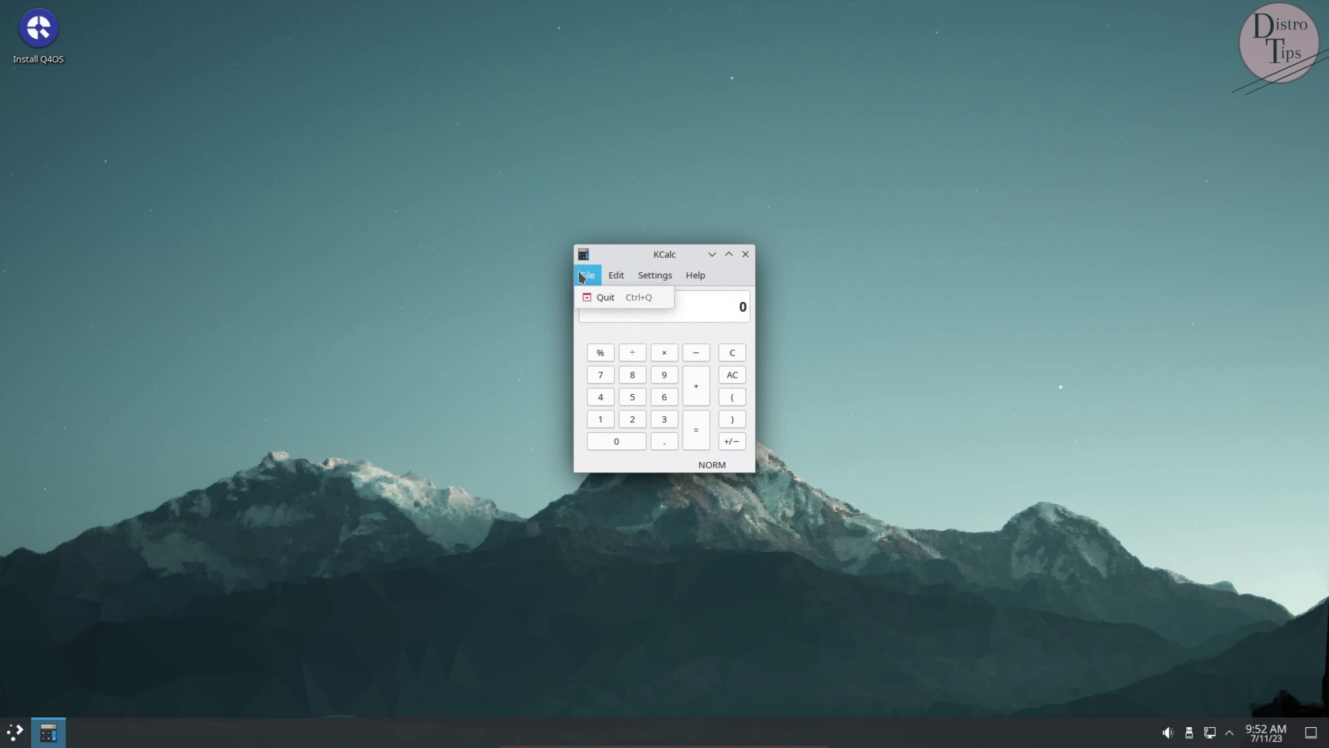
left_click(741, 251)
left_click(743, 252)
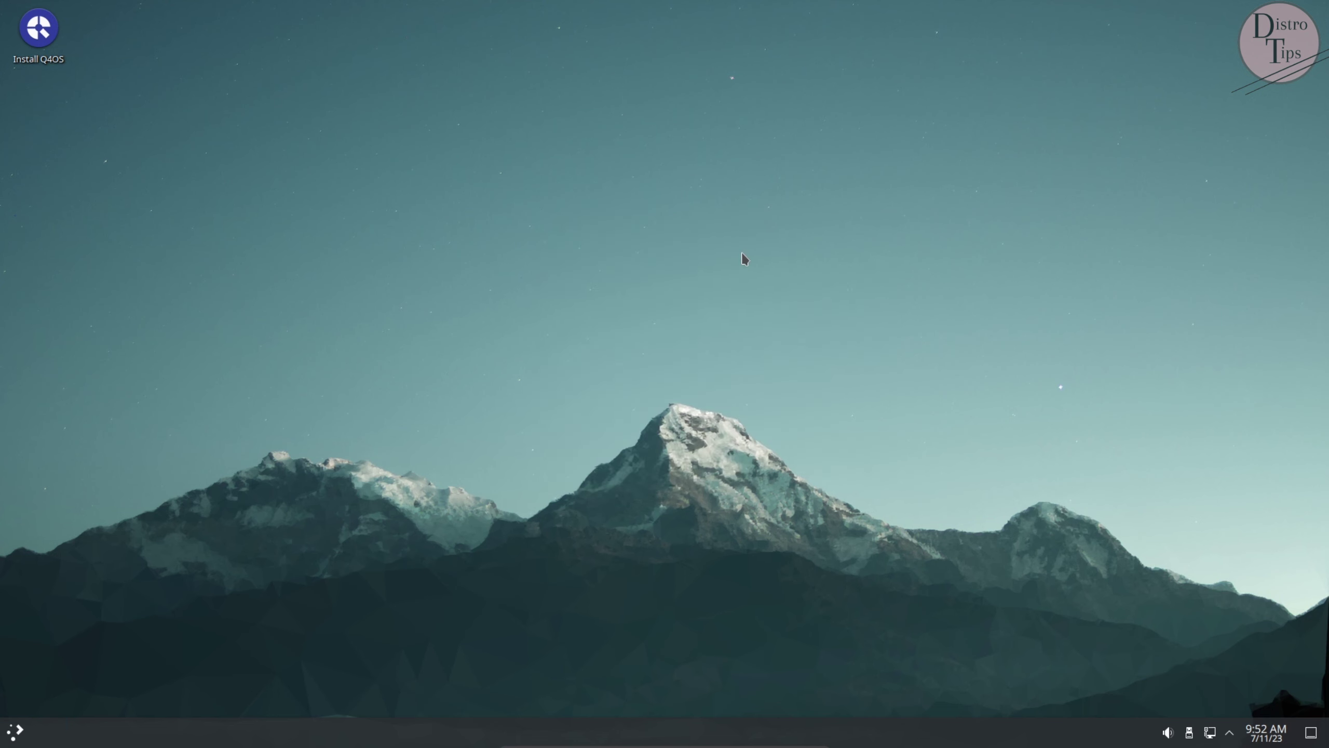
- Start the Q4OS installer and accept American English as the language and America/New York as the location
double_click(42, 47)
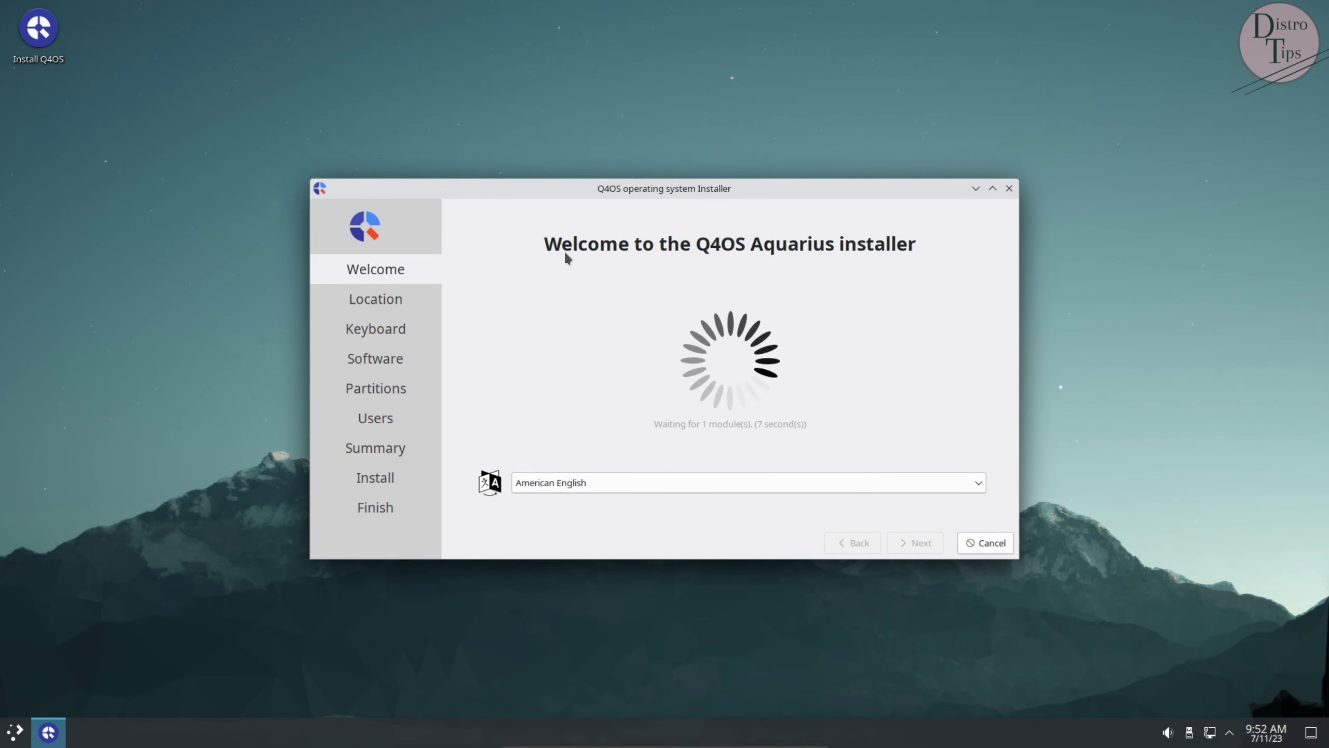
left_click(915, 542)
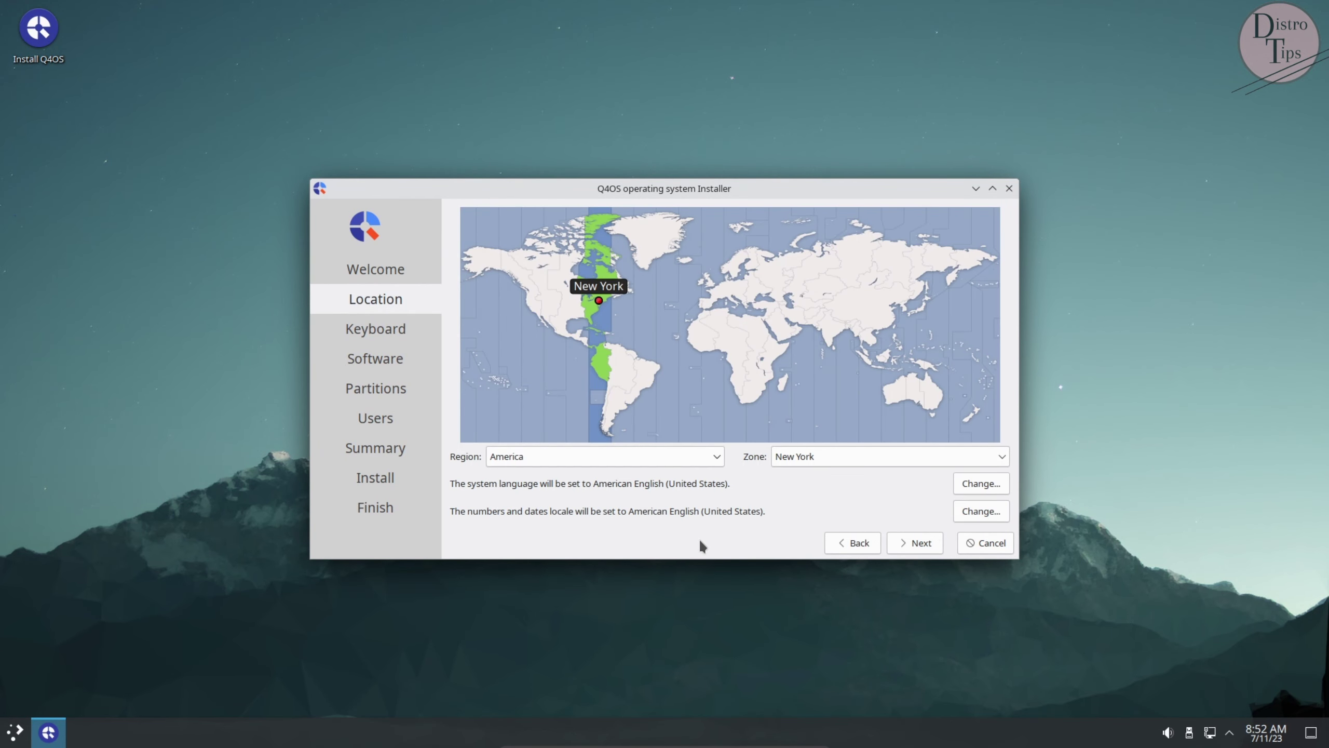
left_click(919, 545)
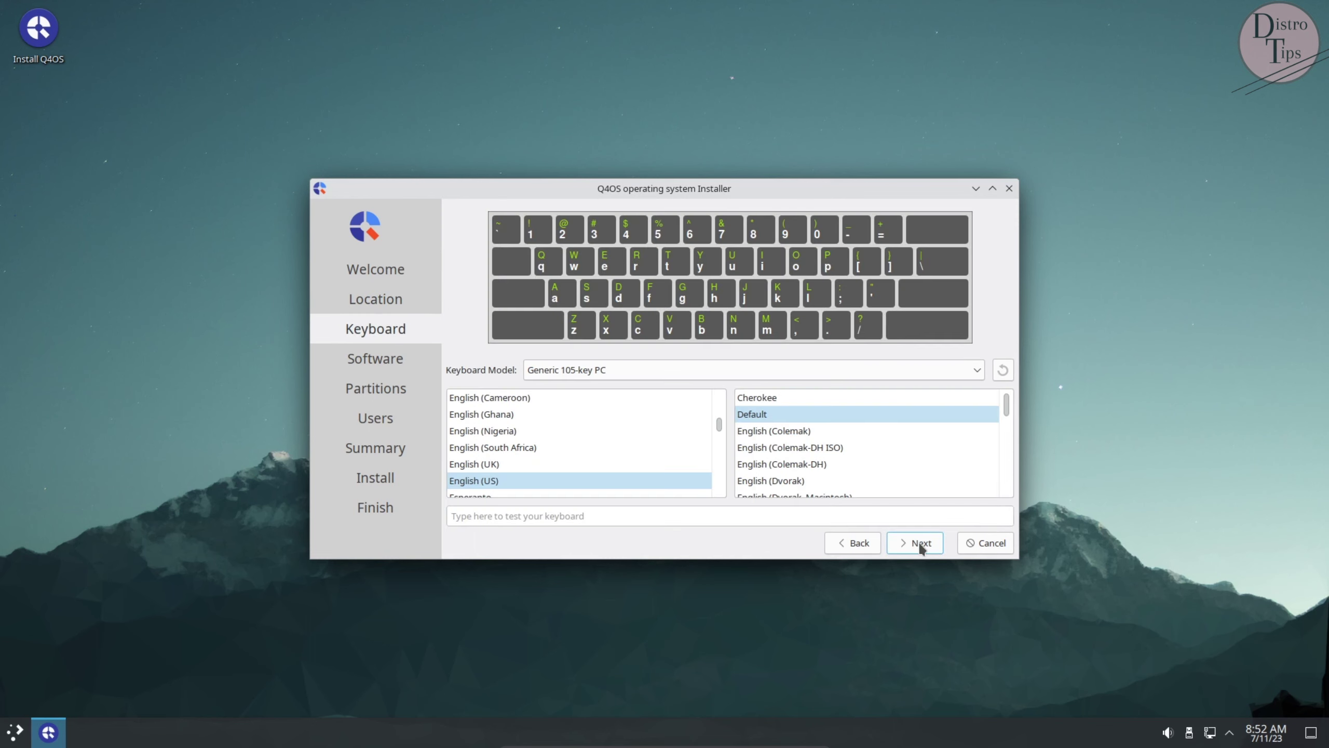
- Accept the default English (US) keyboard layout and choose Q4OS Desktop as the product, continuing to the partitions stage
left_click(921, 545)
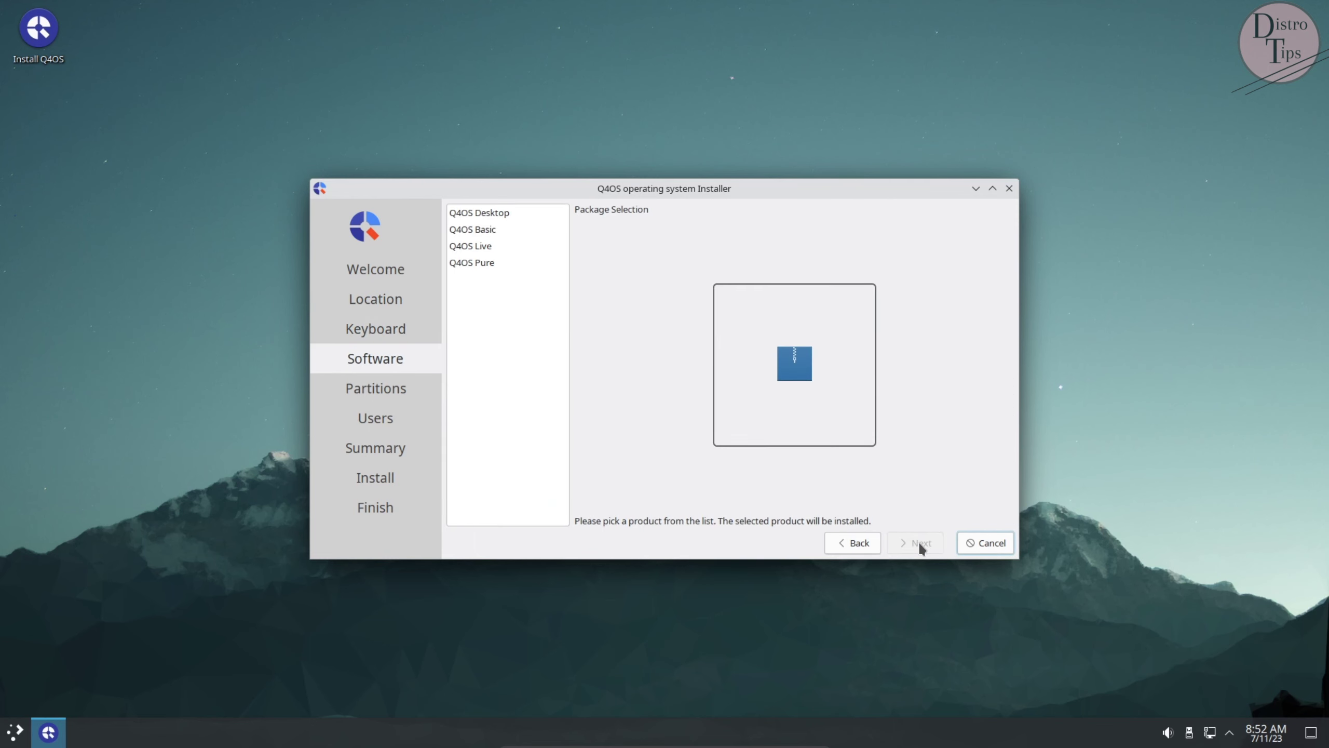
left_click(529, 211)
left_click(921, 542)
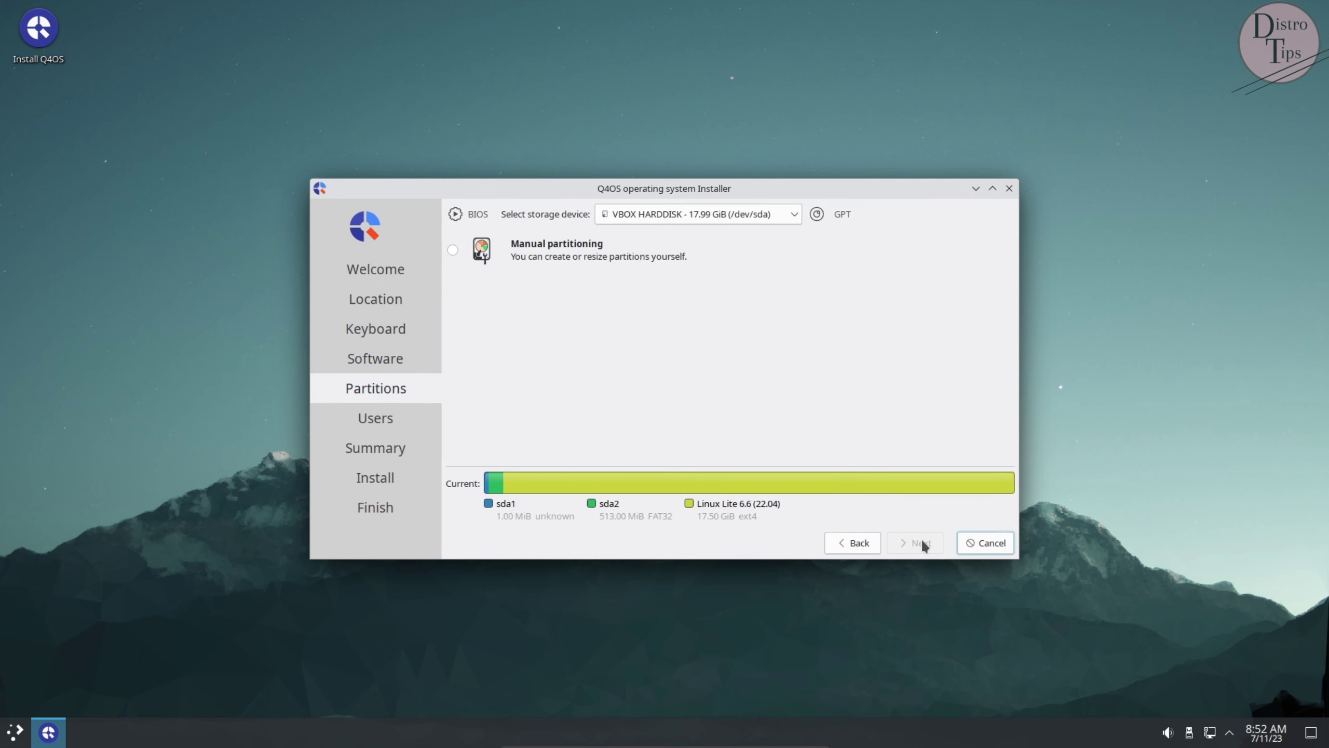